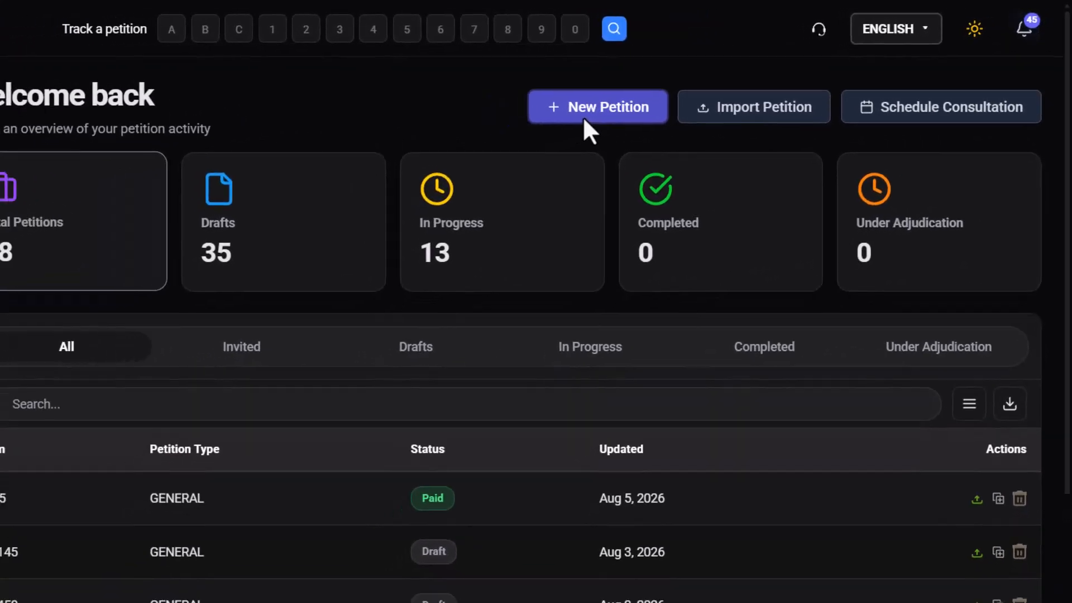
# Step: Start a new petition and select the Application for Employment Authorization (I-765) form
pyautogui.click(547, 125)
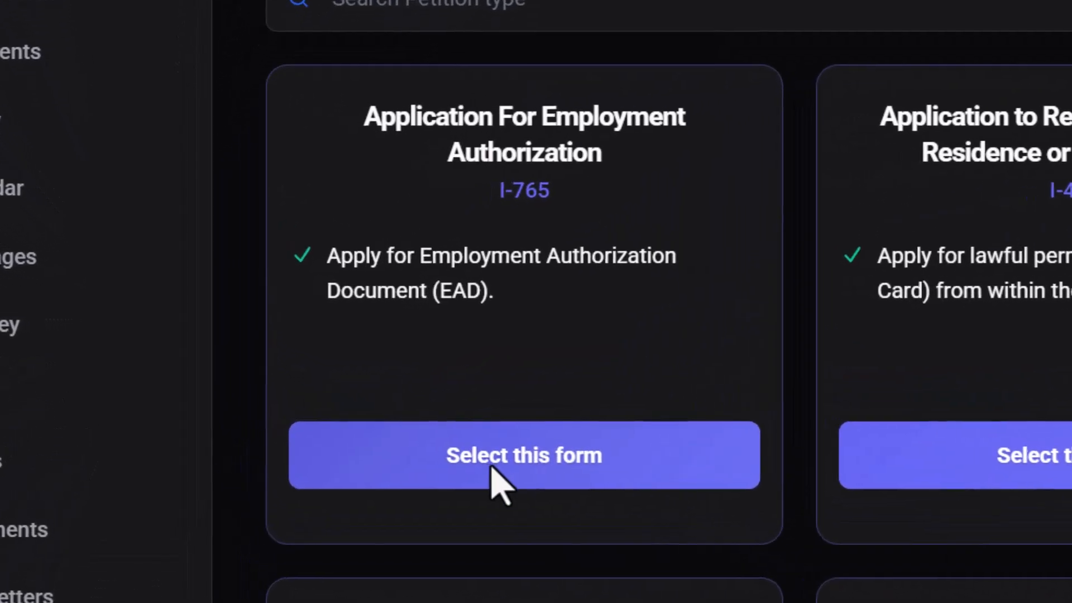
pyautogui.click(530, 467)
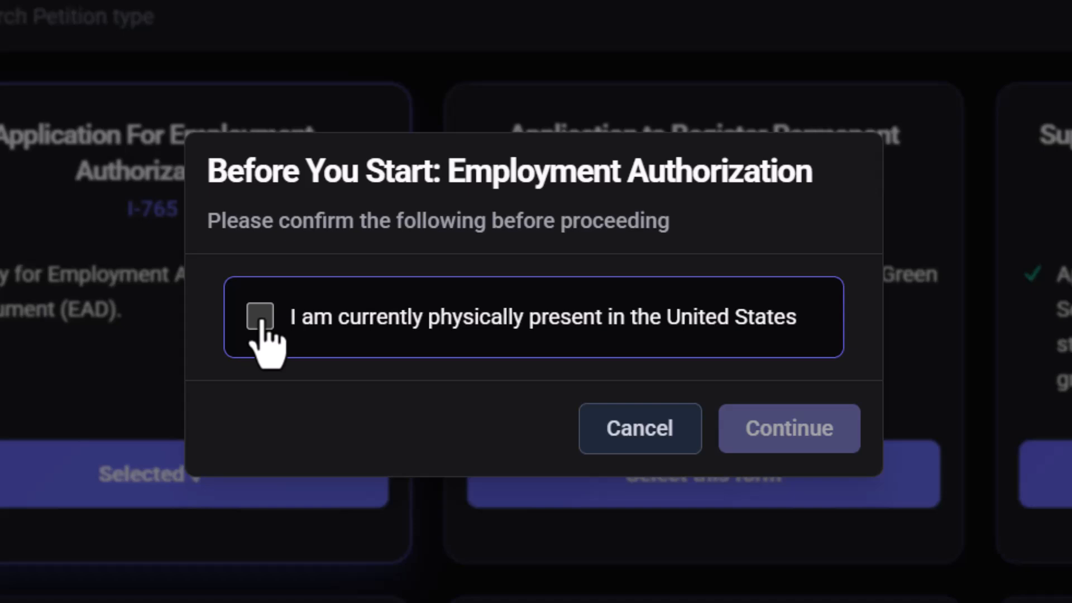
# Step: Confirm being physically present in the United States and create the I-765 petition
pyautogui.click(260, 316)
pyautogui.click(804, 450)
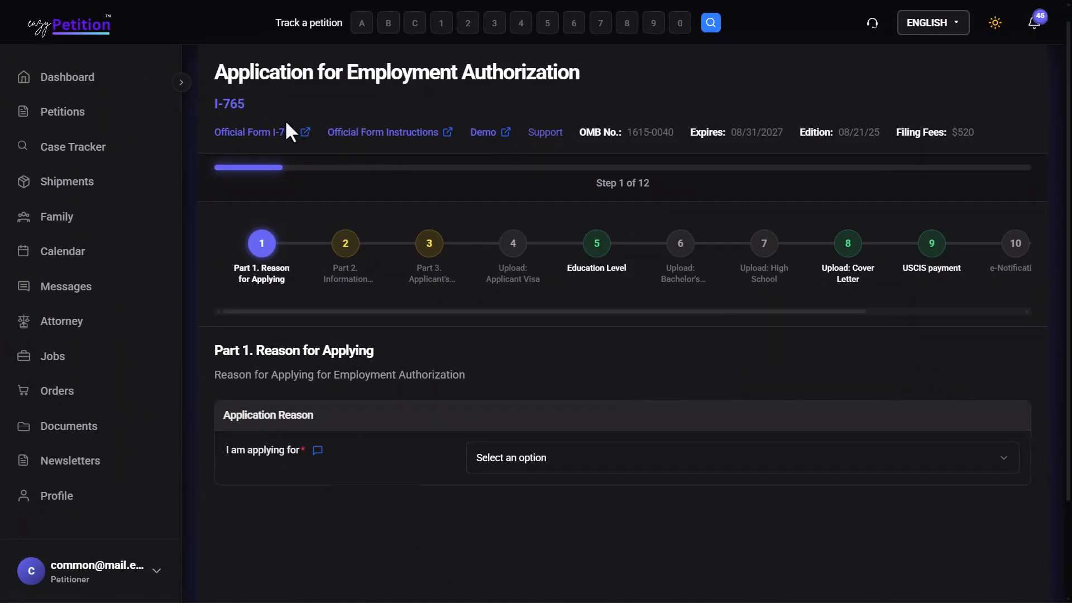
# Step: Open the official Form I-765 PDF and read page 1's Part 1 and Part 2
pyautogui.click(276, 134)
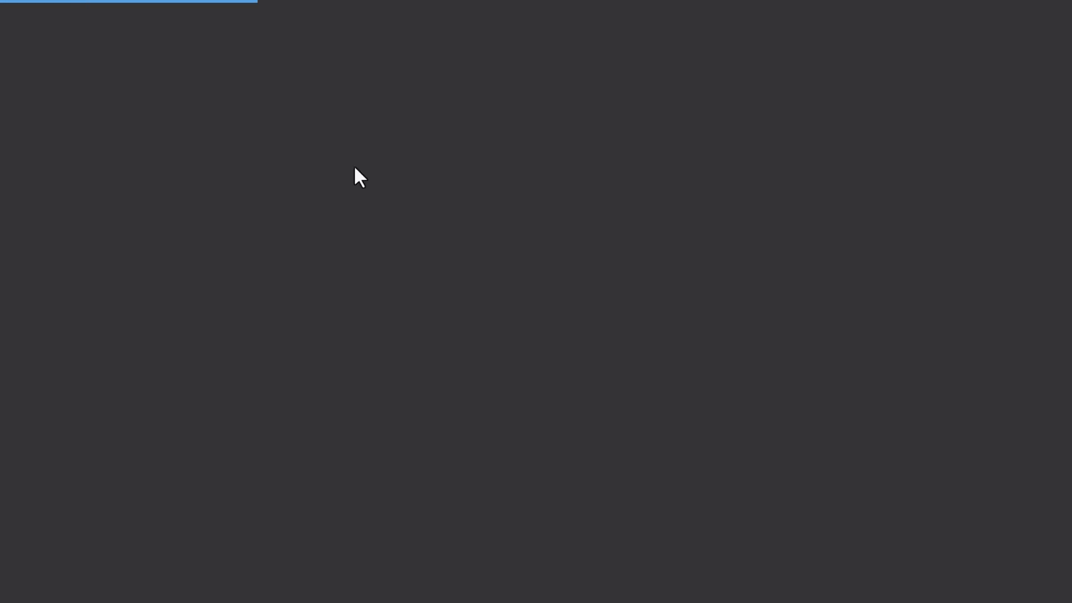
pyautogui.scroll(-5, 585, 222)
pyautogui.scroll(3, 585, 223)
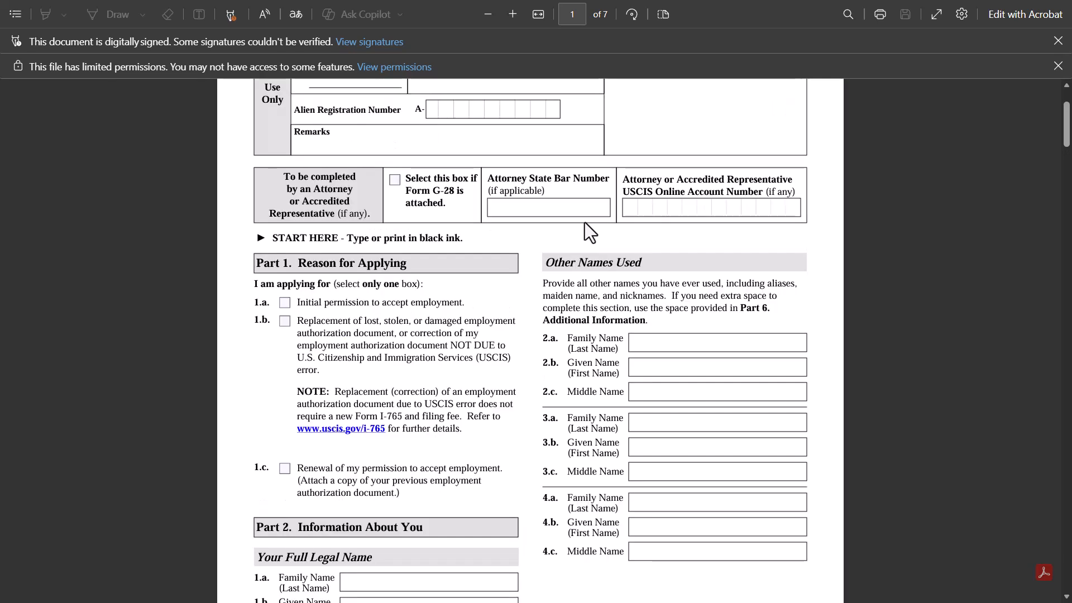
pyautogui.scroll(3, 585, 222)
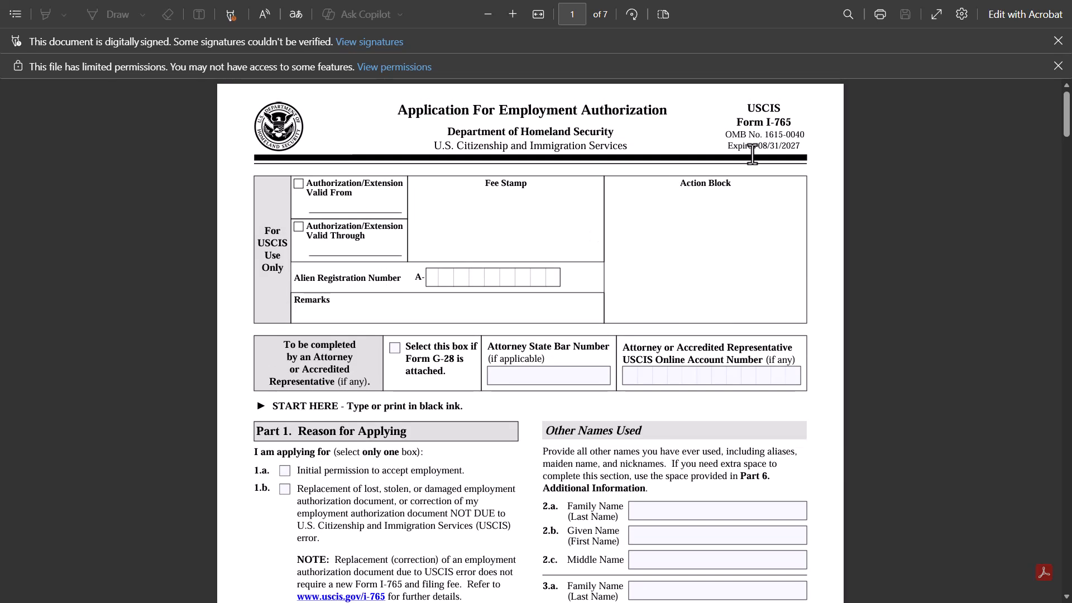
pyautogui.scroll(-5, 790, 158)
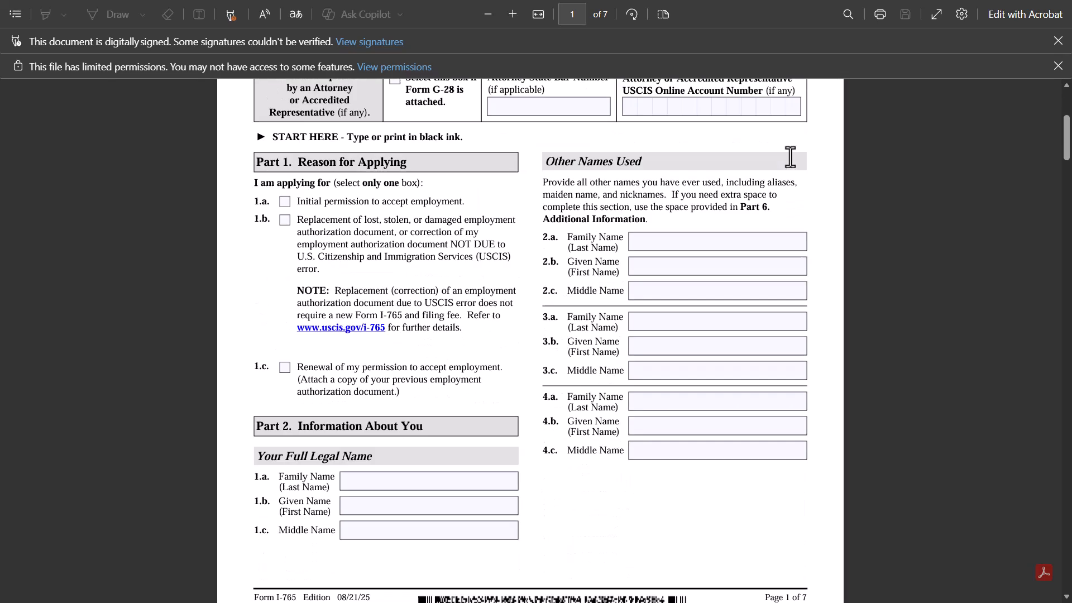
pyautogui.scroll(-4, 791, 158)
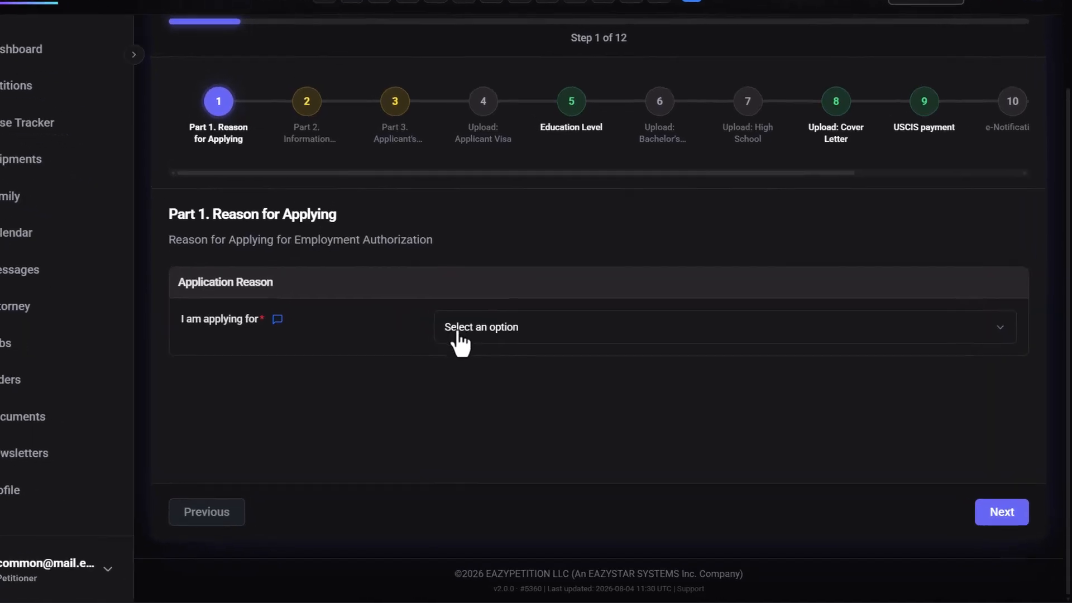
# Step: Choose '1.a. Initial permission to accept employment' as the reason for applying and save the step
pyautogui.click(490, 345)
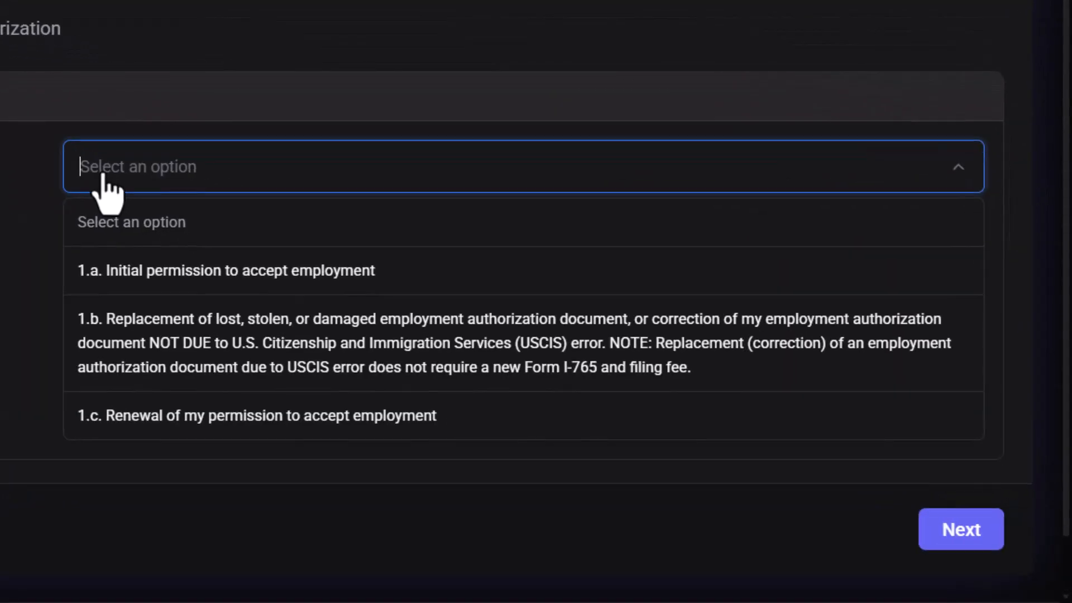
pyautogui.scroll(-1, 102, 175)
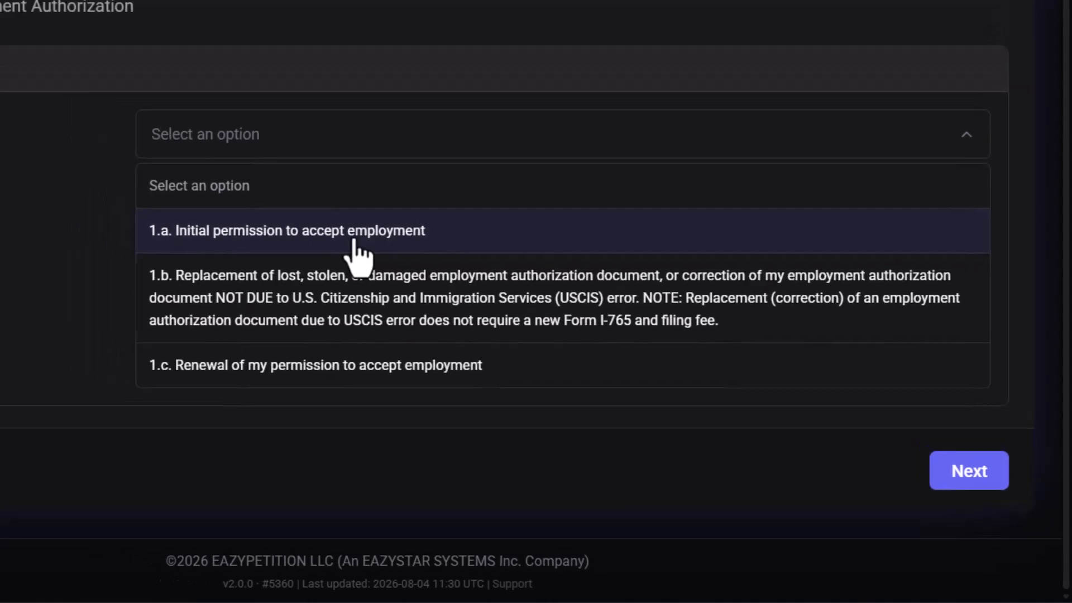
pyautogui.click(353, 240)
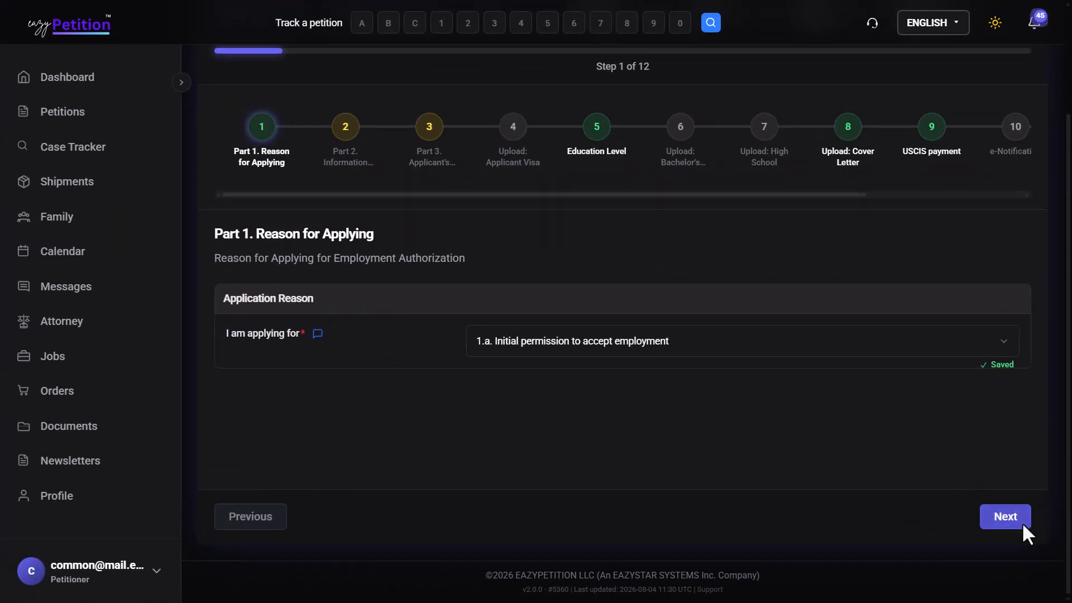
pyautogui.click(994, 482)
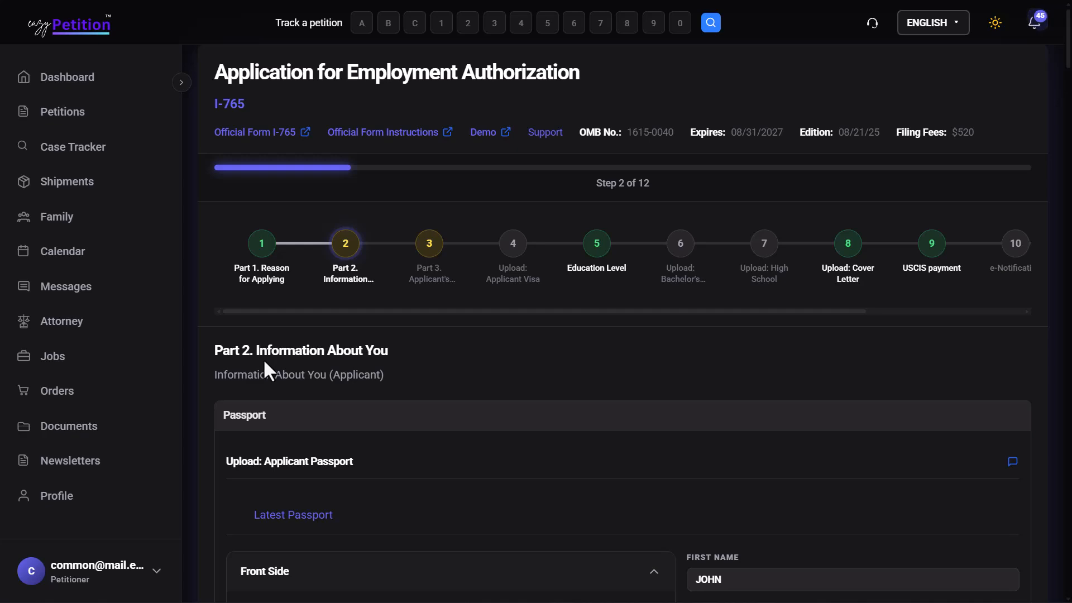
# Step: Answer Yes under Other Names Used, adding fields 2.a–2.c, then review down to Mailing Address
pyautogui.scroll(-2, 353, 351)
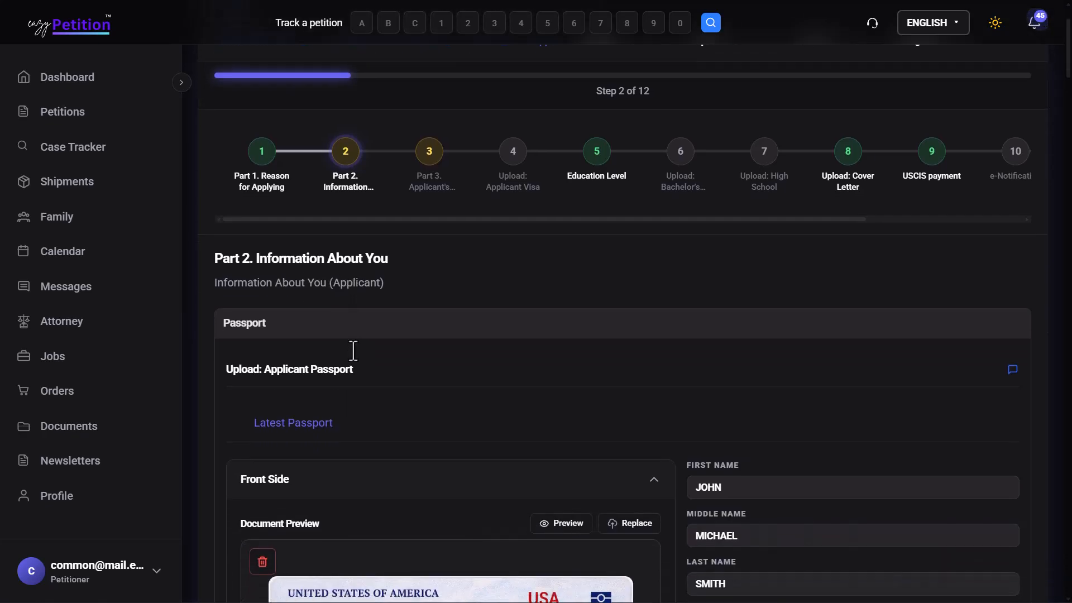
pyautogui.scroll(-5, 354, 351)
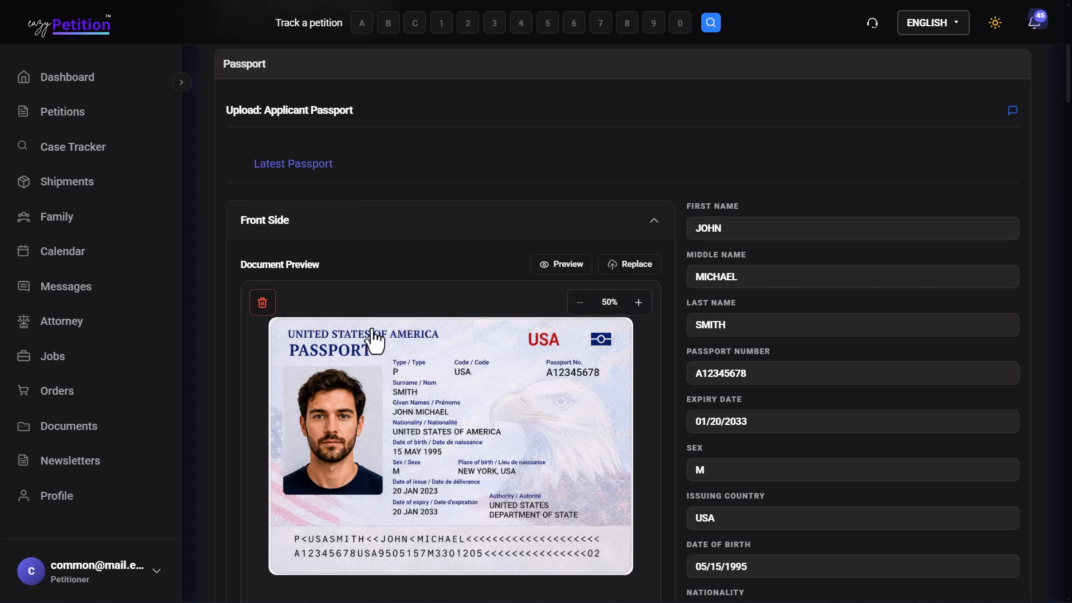
pyautogui.scroll(-1, 373, 338)
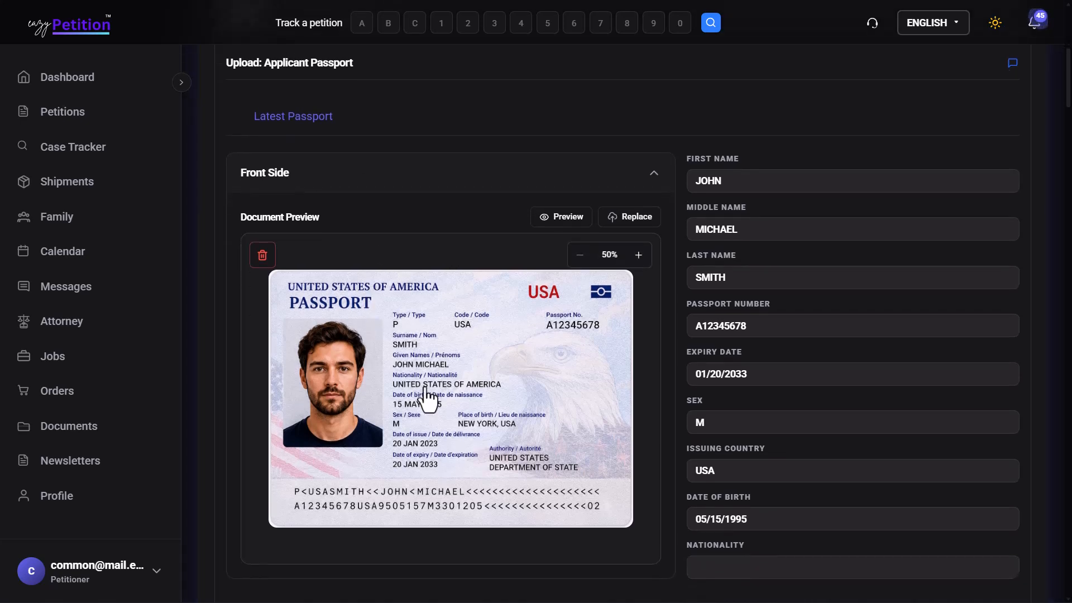
pyautogui.scroll(-10, 700, 449)
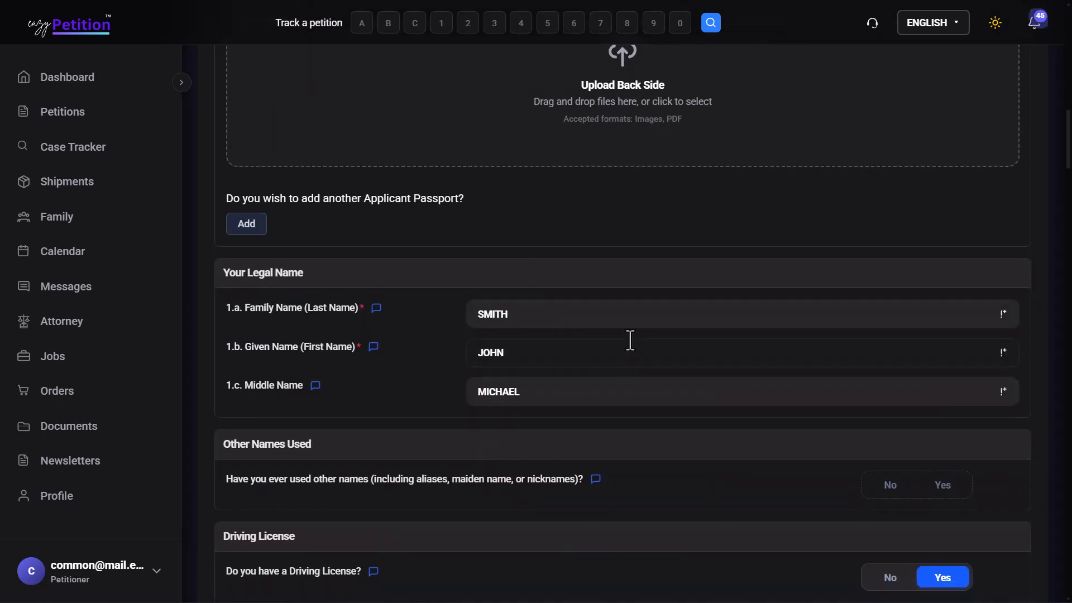
pyautogui.scroll(-2, 629, 340)
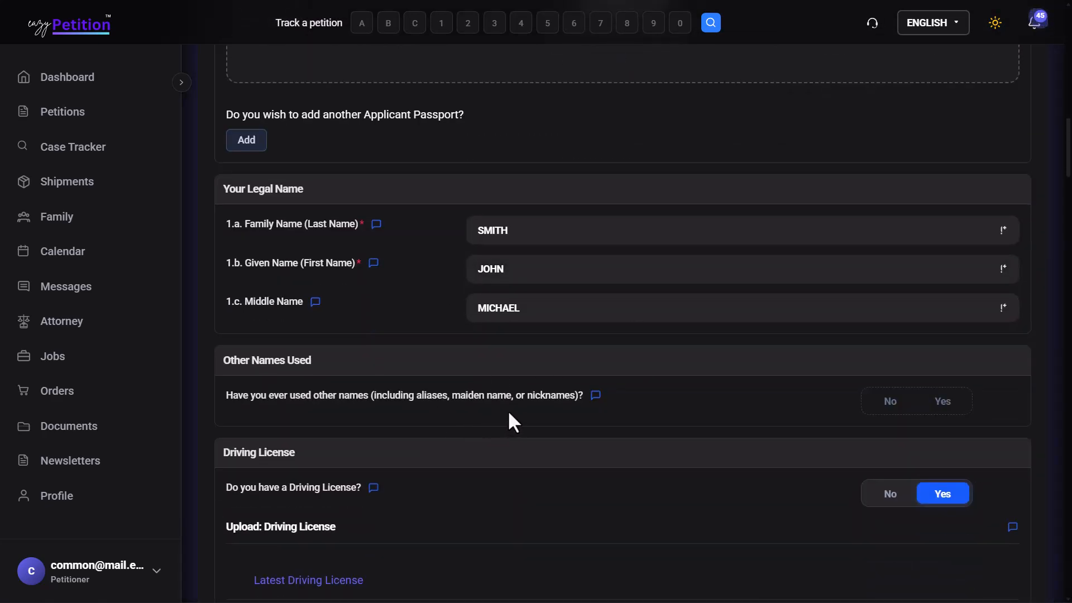
pyautogui.click(943, 408)
pyautogui.scroll(-3, 944, 412)
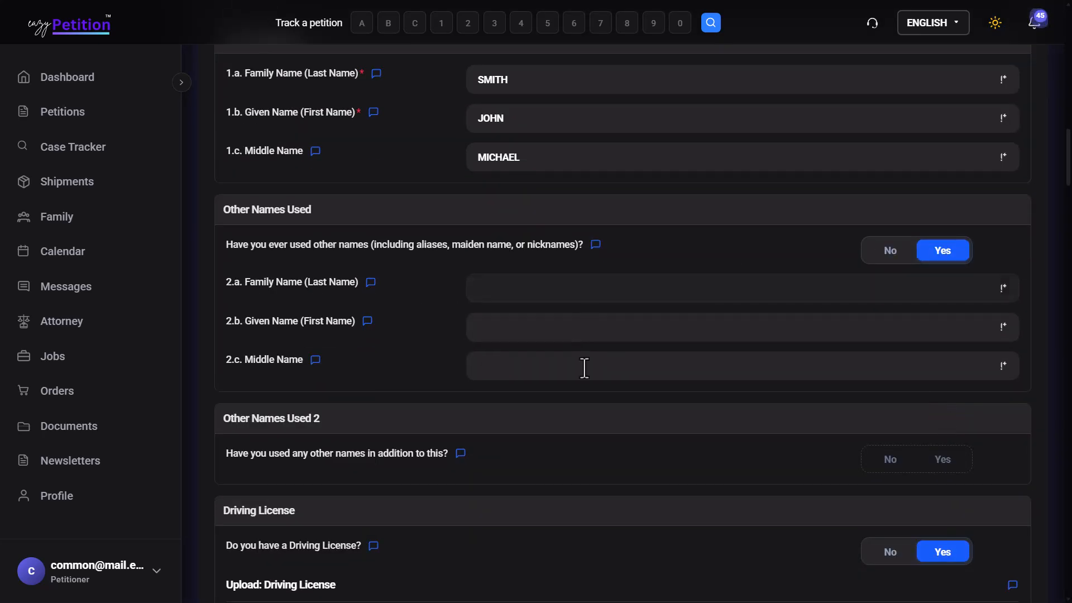
pyautogui.scroll(-8, 713, 326)
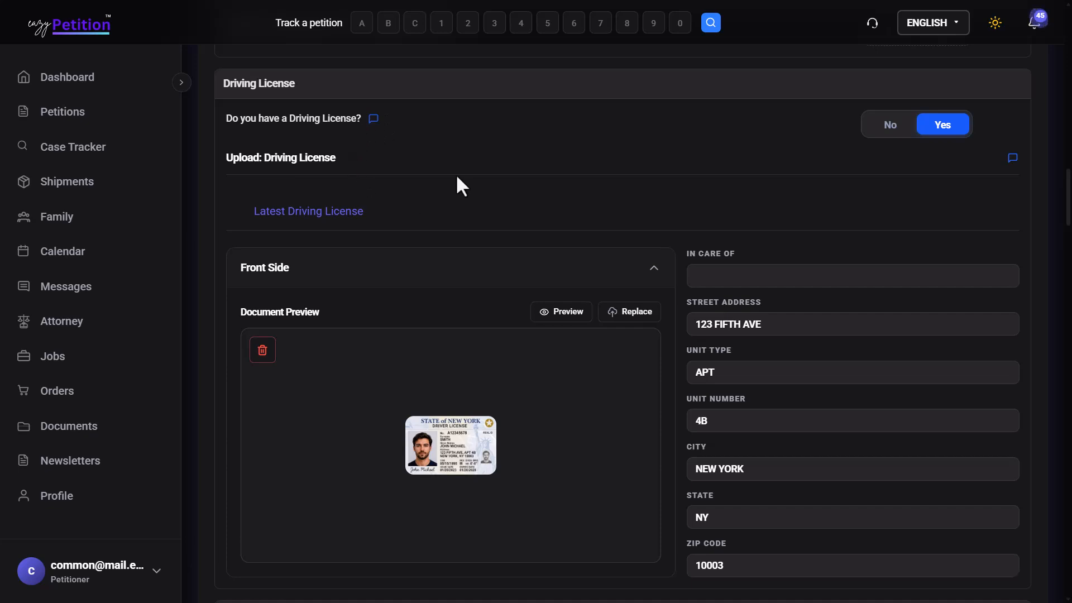
pyautogui.moveTo(419, 446)
pyautogui.scroll(-2, 520, 467)
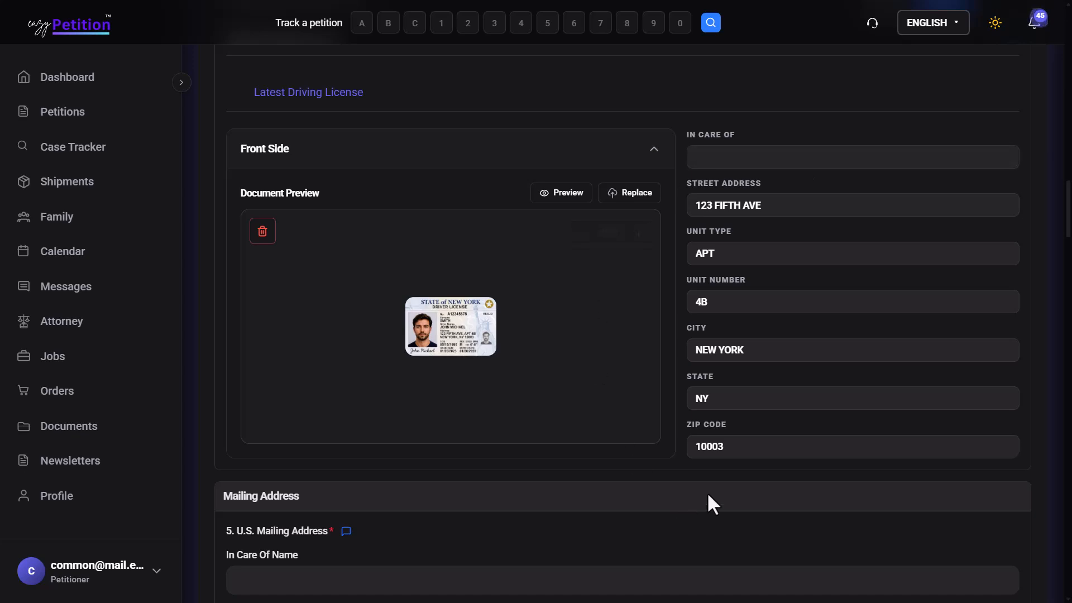
pyautogui.scroll(-1, 727, 486)
# Step: Answer Yes to question 6 so the mailing address serves as the physical address
pyautogui.scroll(-5, 748, 472)
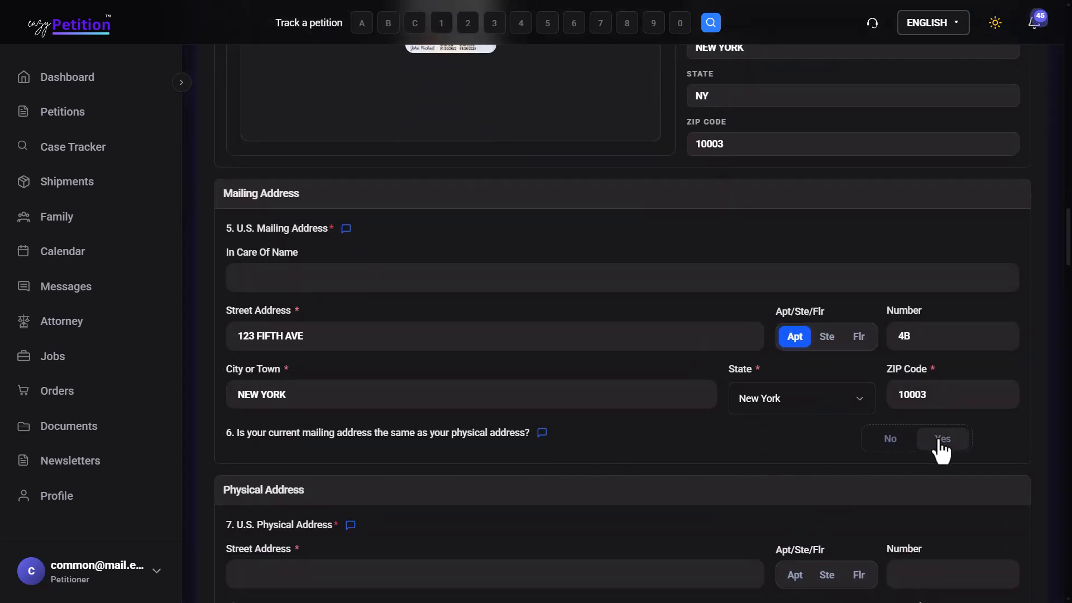
pyautogui.click(908, 449)
pyautogui.scroll(-3, 838, 411)
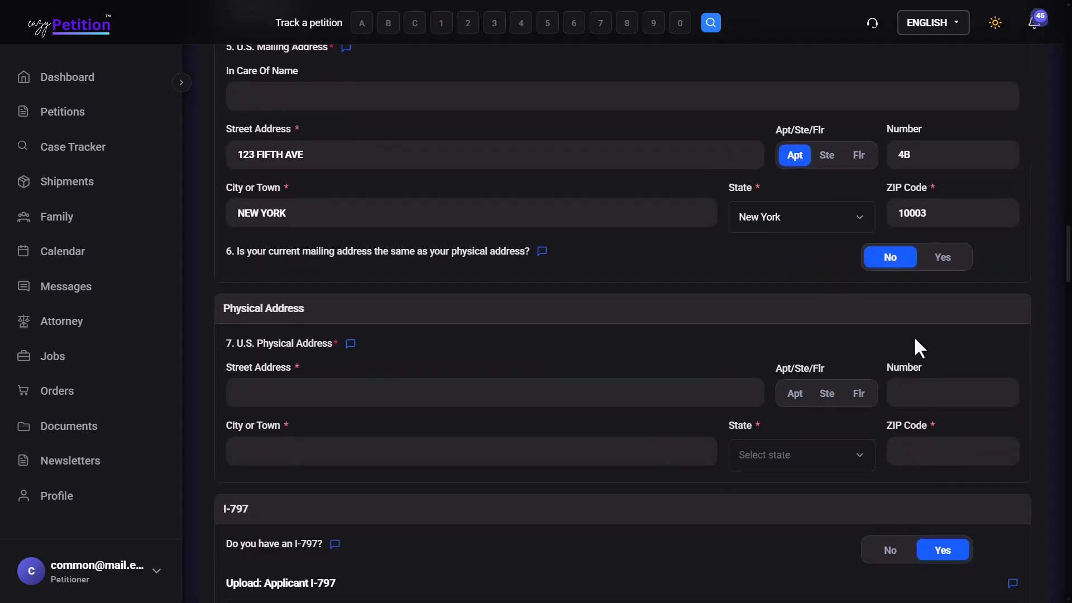
pyautogui.click(944, 263)
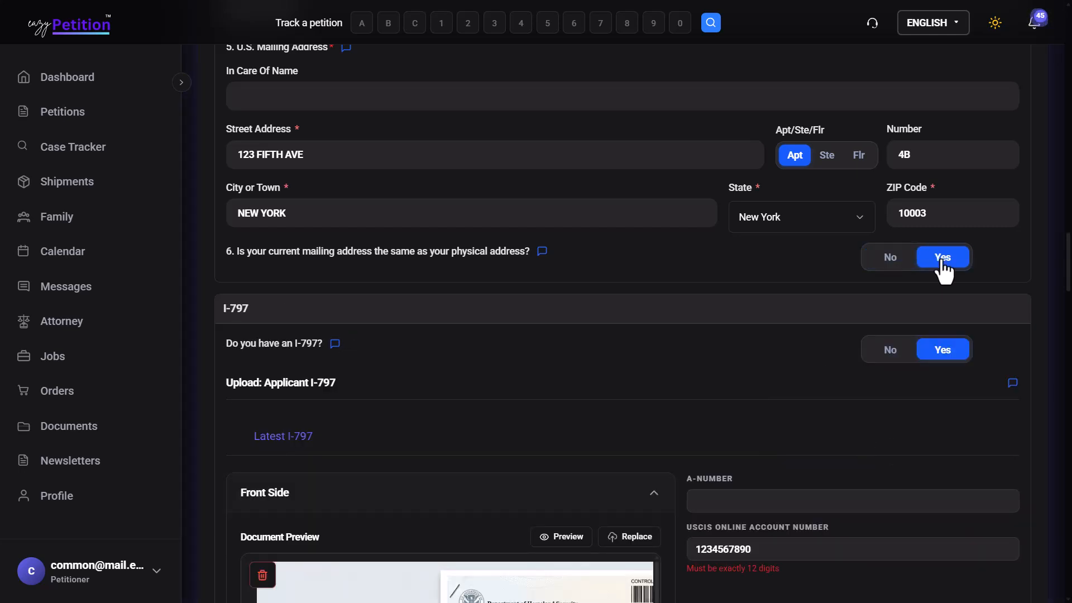
pyautogui.scroll(-4, 944, 270)
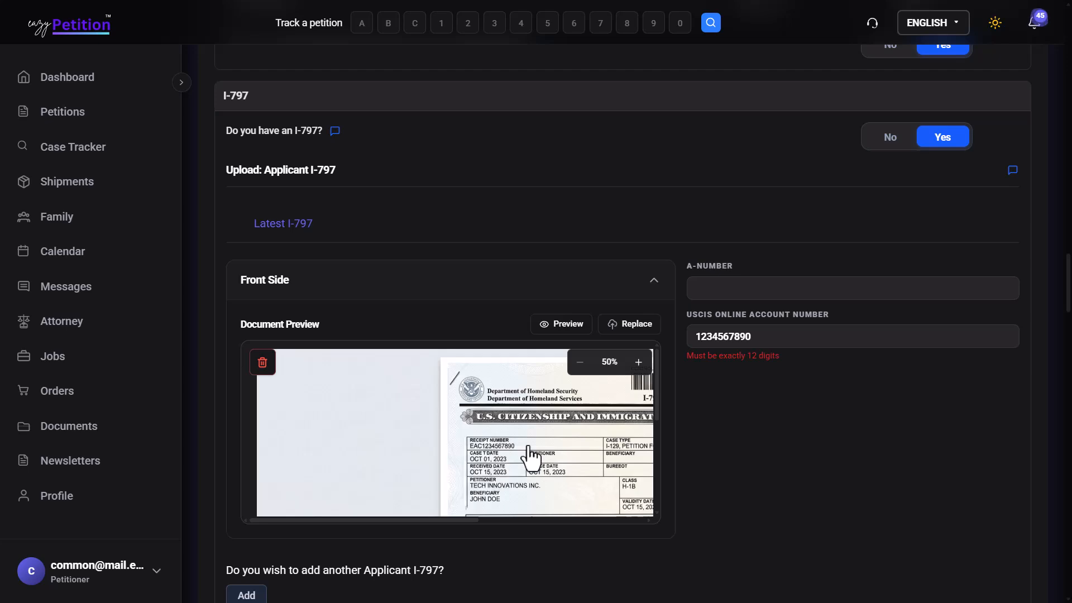
pyautogui.scroll(-5, 522, 455)
pyautogui.scroll(-8, 711, 492)
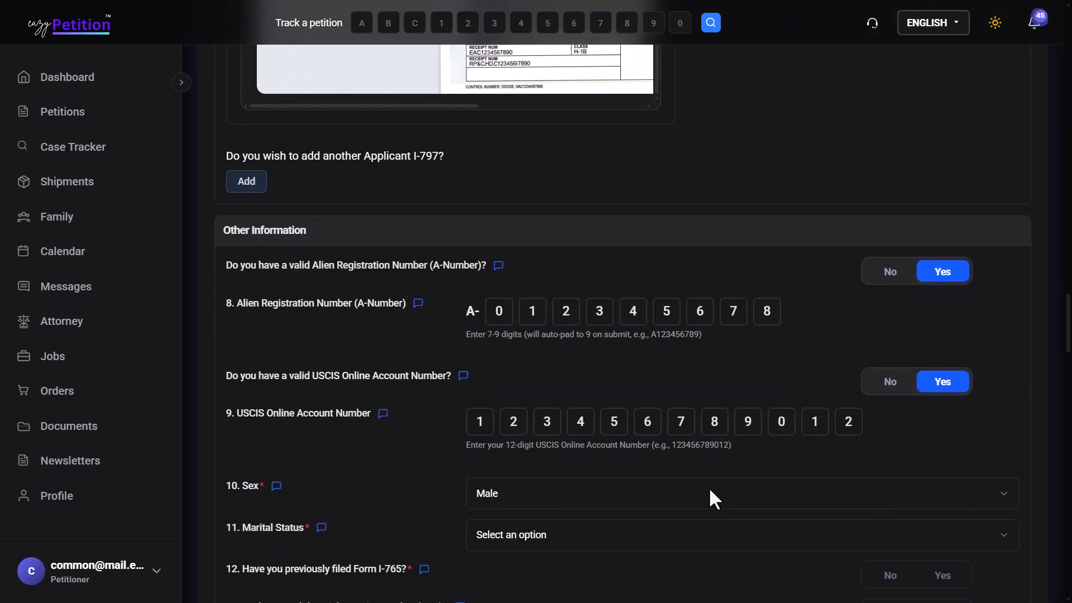
pyautogui.scroll(-1, 720, 491)
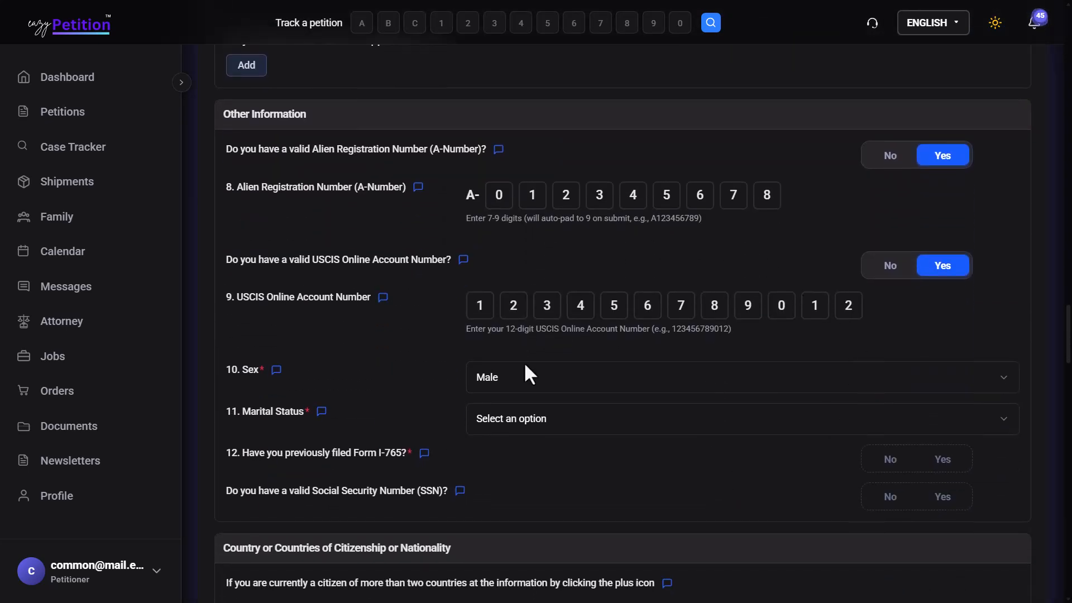
pyautogui.scroll(-1, 600, 408)
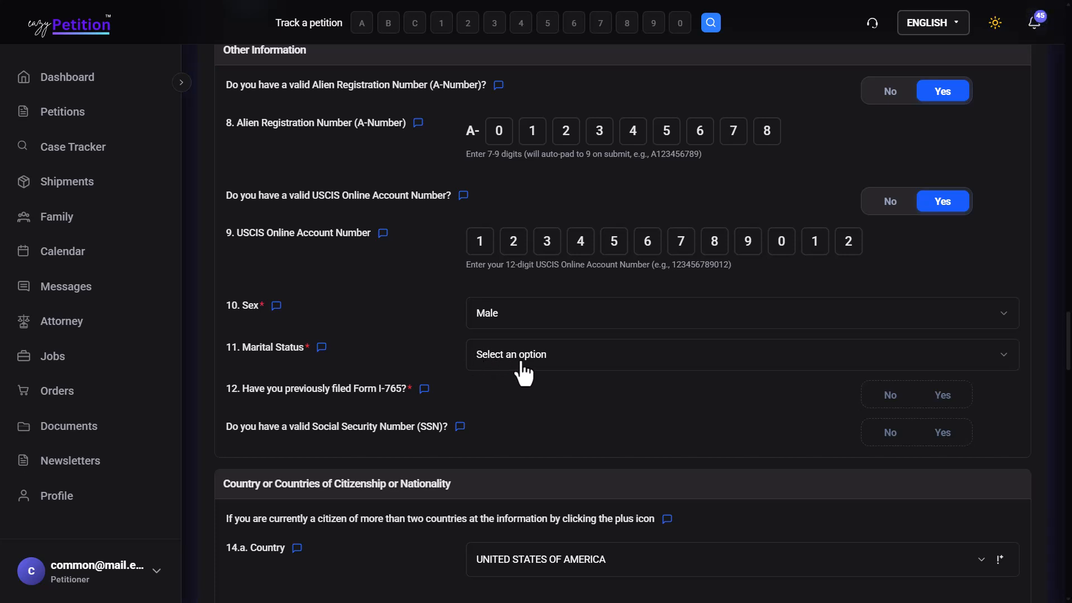
# Step: Set 11. Marital Status to Married
pyautogui.click(523, 369)
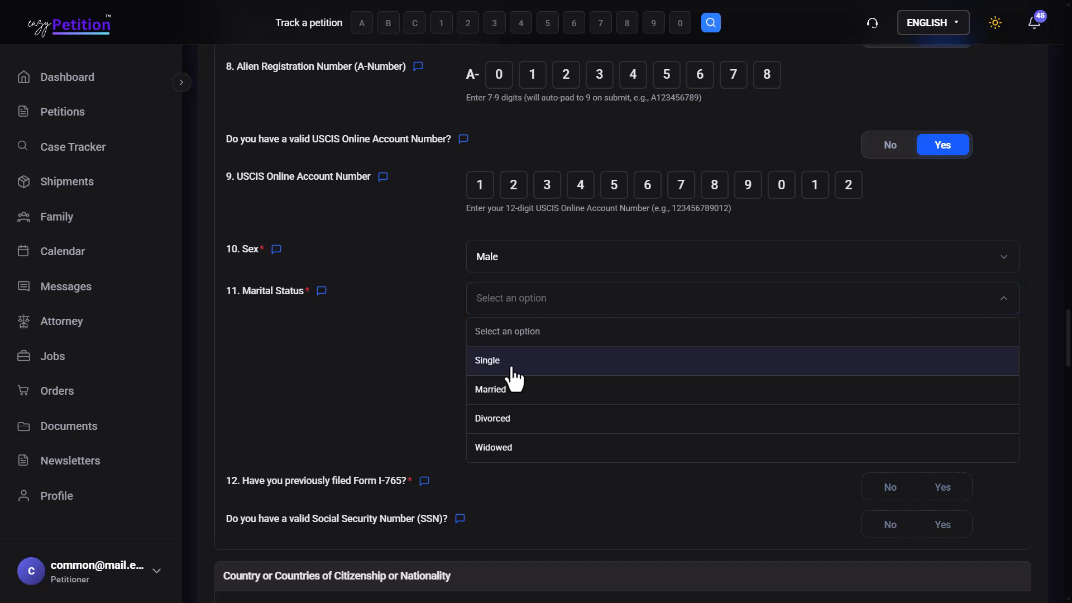
pyautogui.click(510, 366)
pyautogui.click(539, 306)
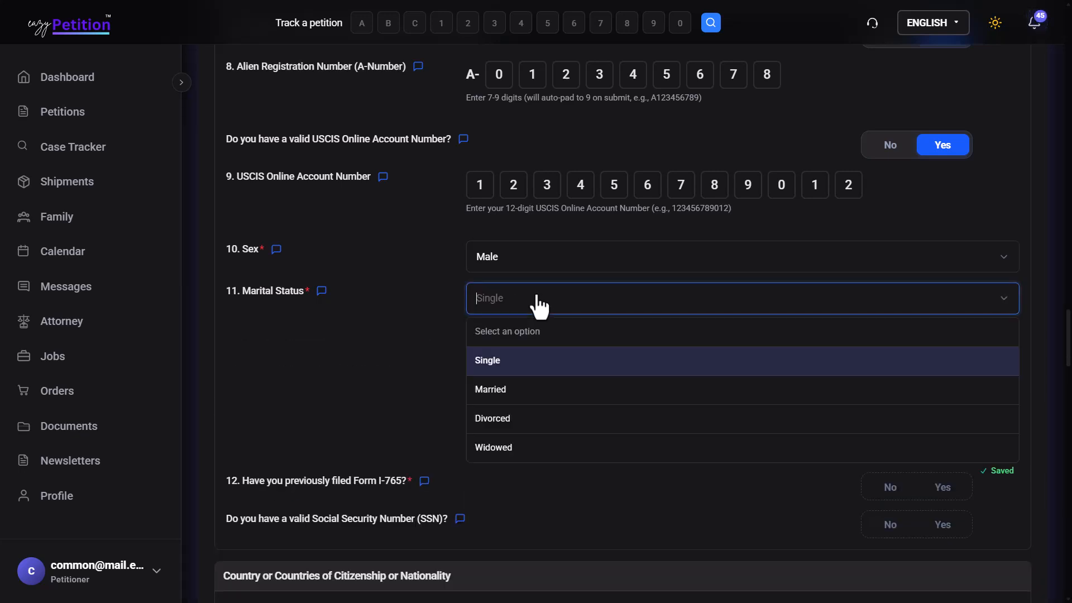
pyautogui.click(520, 405)
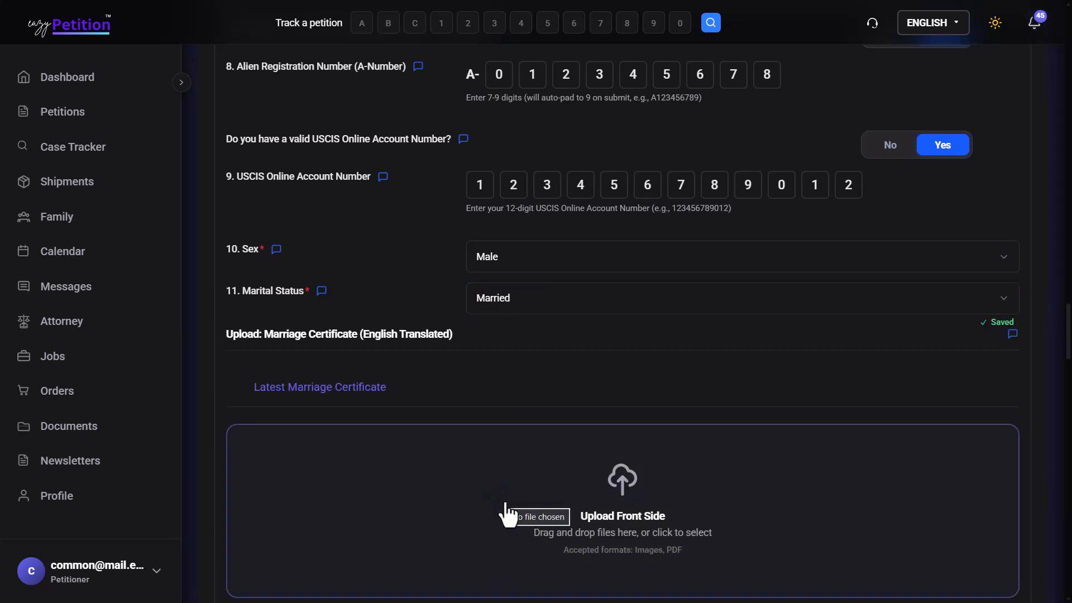
# Step: Answer No to having previously filed Form I-765 and Yes to holding a valid SSN
pyautogui.scroll(-6, 565, 311)
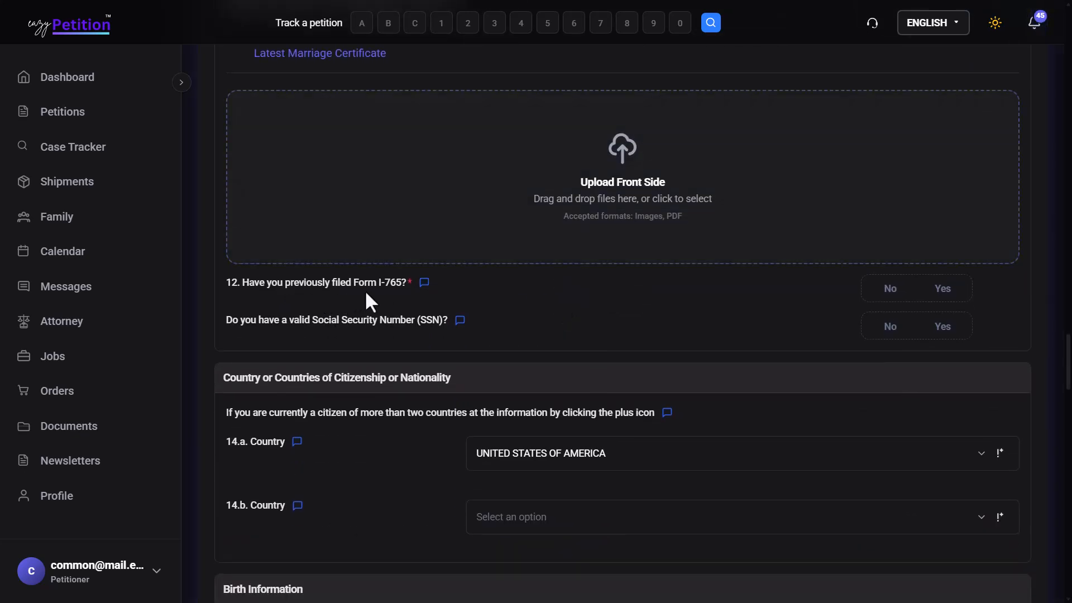
pyautogui.click(910, 304)
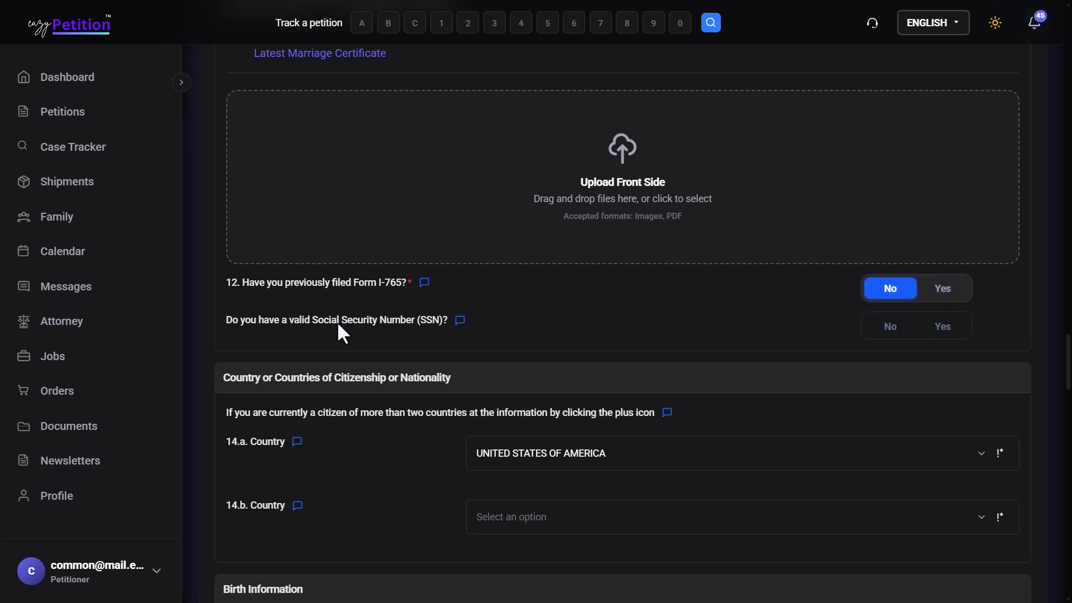
pyautogui.click(948, 333)
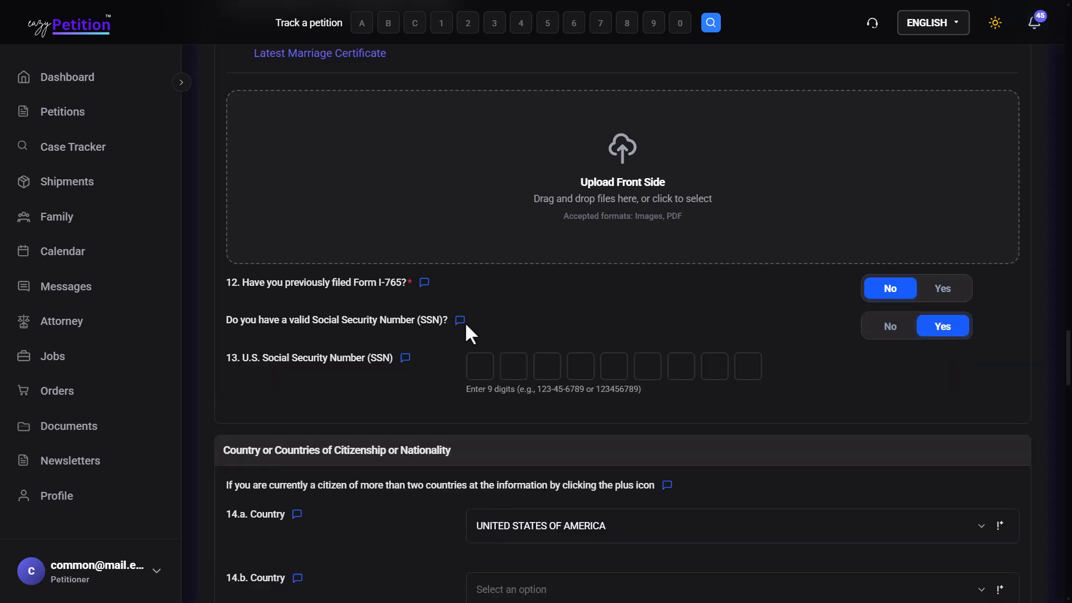
pyautogui.scroll(-3, 682, 360)
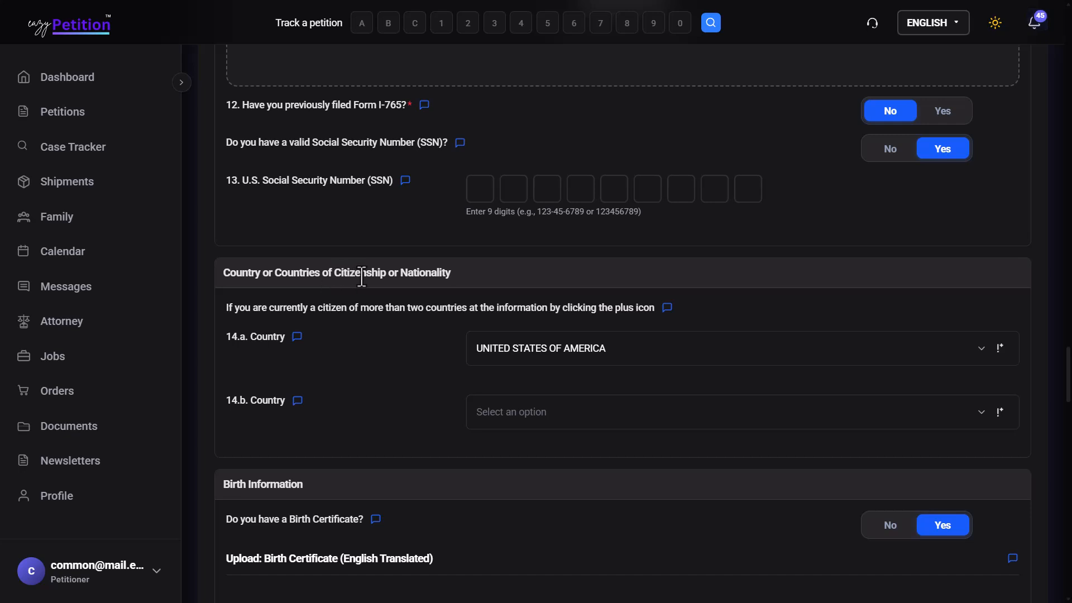
pyautogui.scroll(-1, 439, 276)
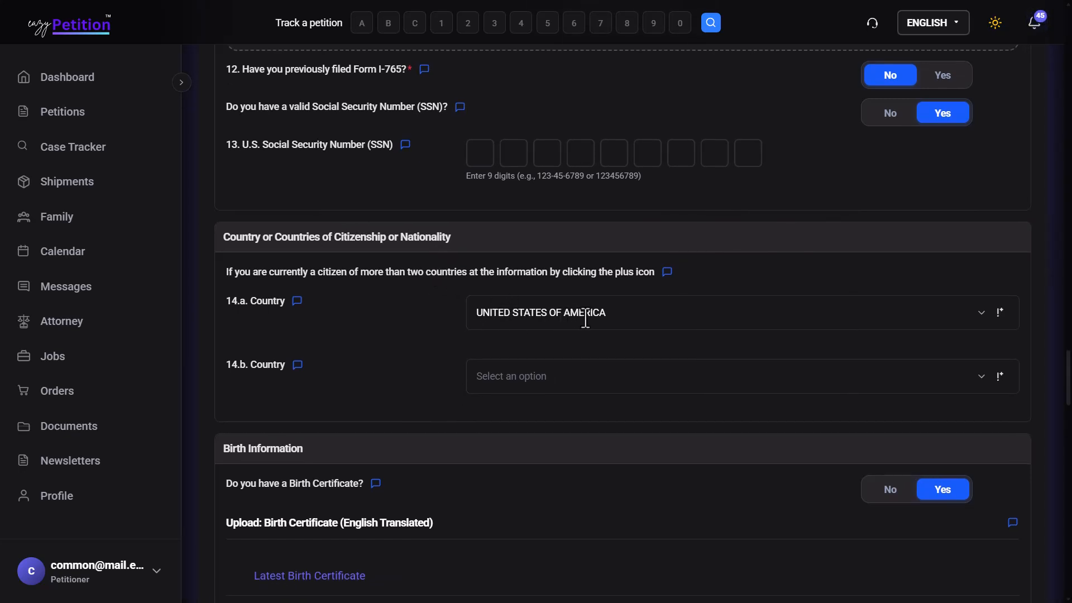
pyautogui.scroll(-1, 562, 346)
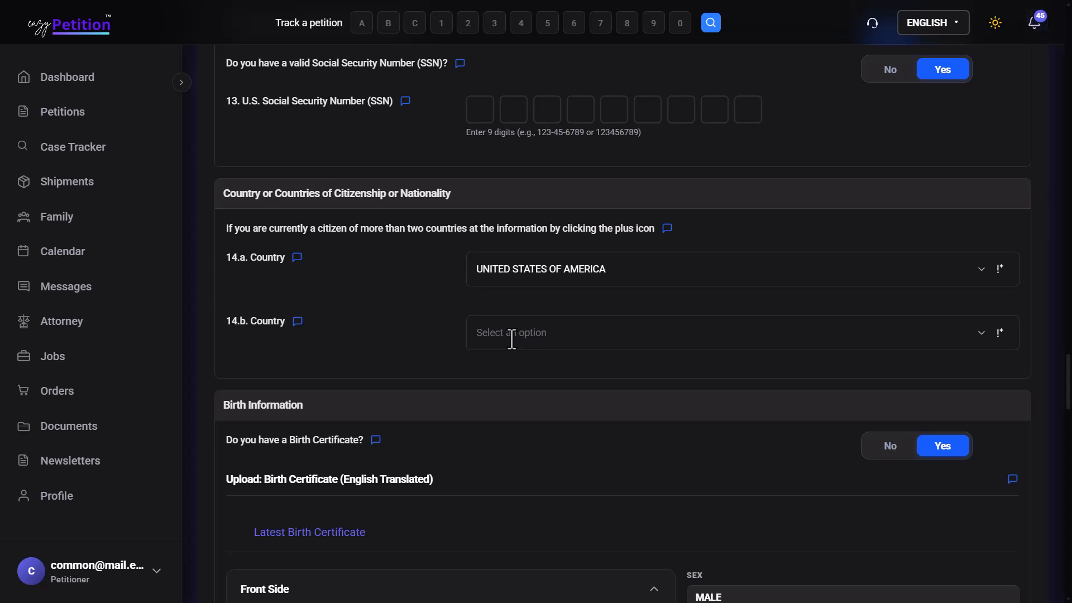
# Step: Set 14.b. Country of citizenship to India and review the prefilled birth details
pyautogui.click(512, 339)
pyautogui.write('India')
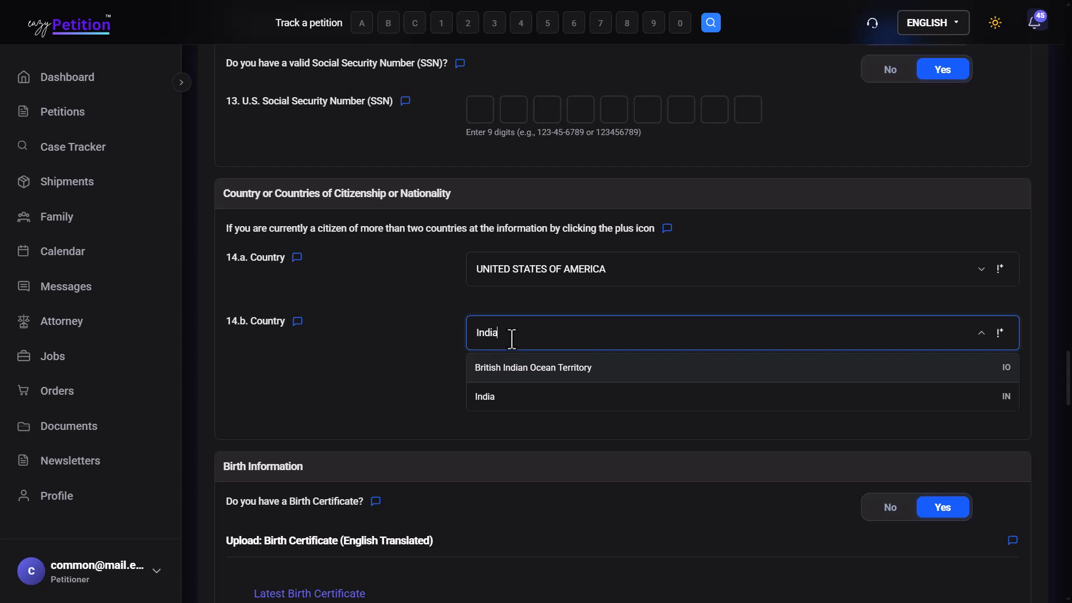
pyautogui.click(508, 399)
pyautogui.scroll(-1, 504, 390)
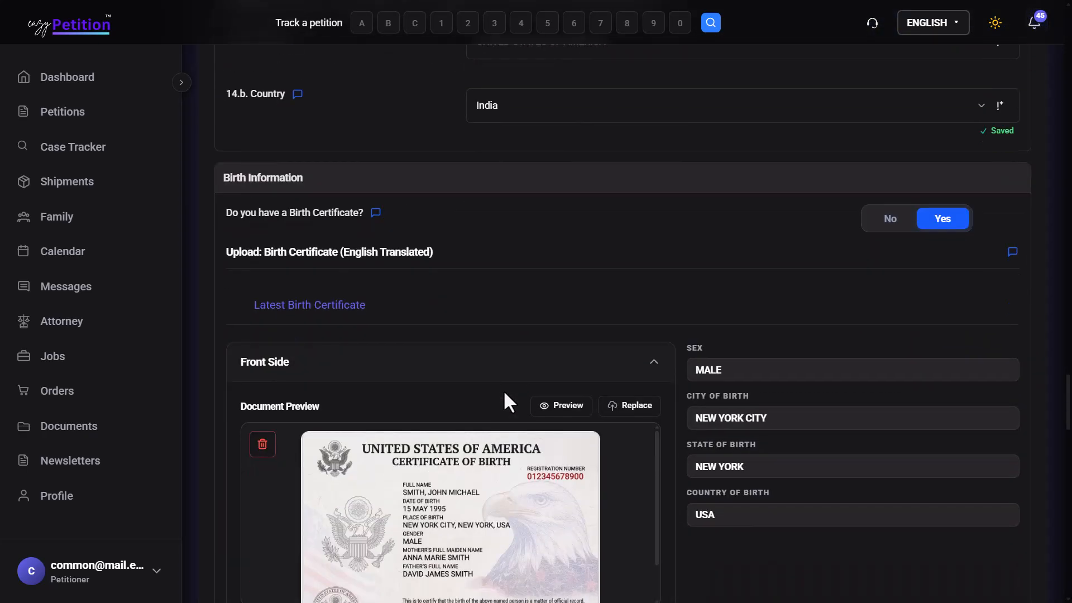
pyautogui.scroll(-2, 464, 384)
pyautogui.scroll(-4, 463, 384)
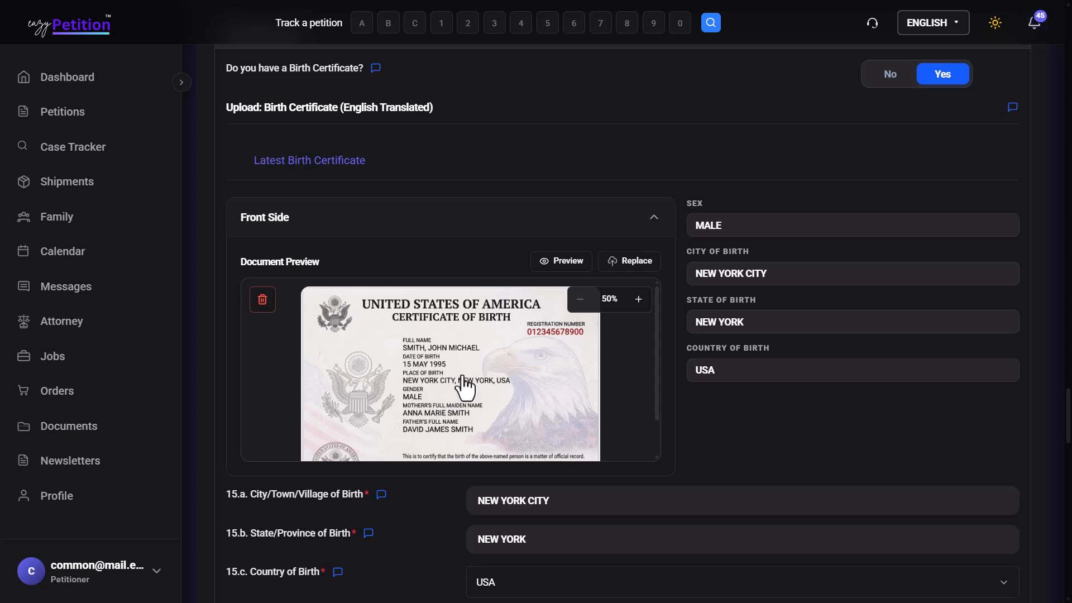
pyautogui.scroll(-1, 463, 384)
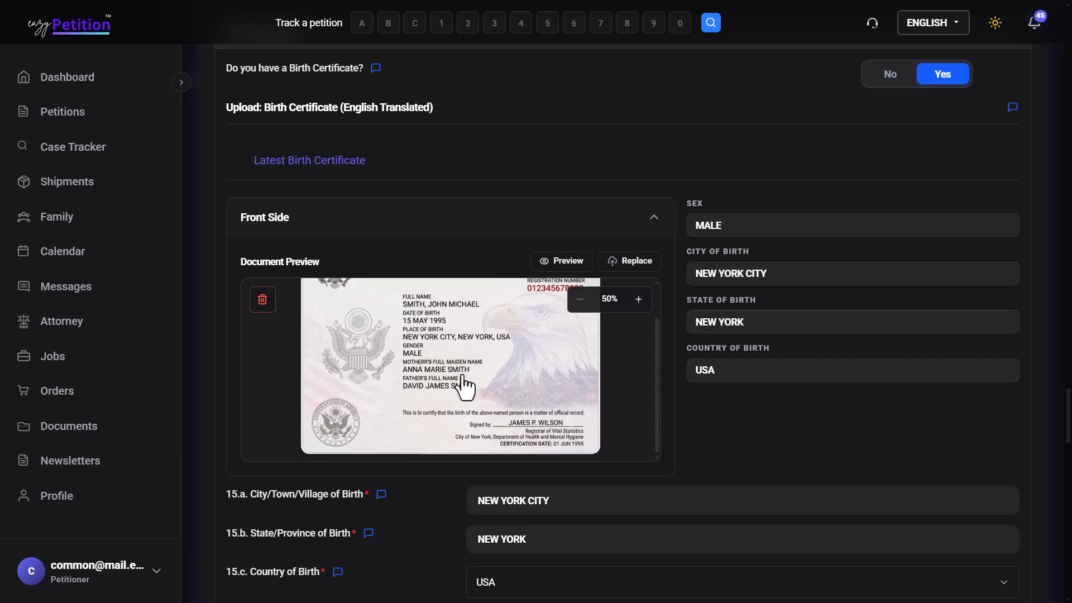
pyautogui.scroll(-3, 669, 384)
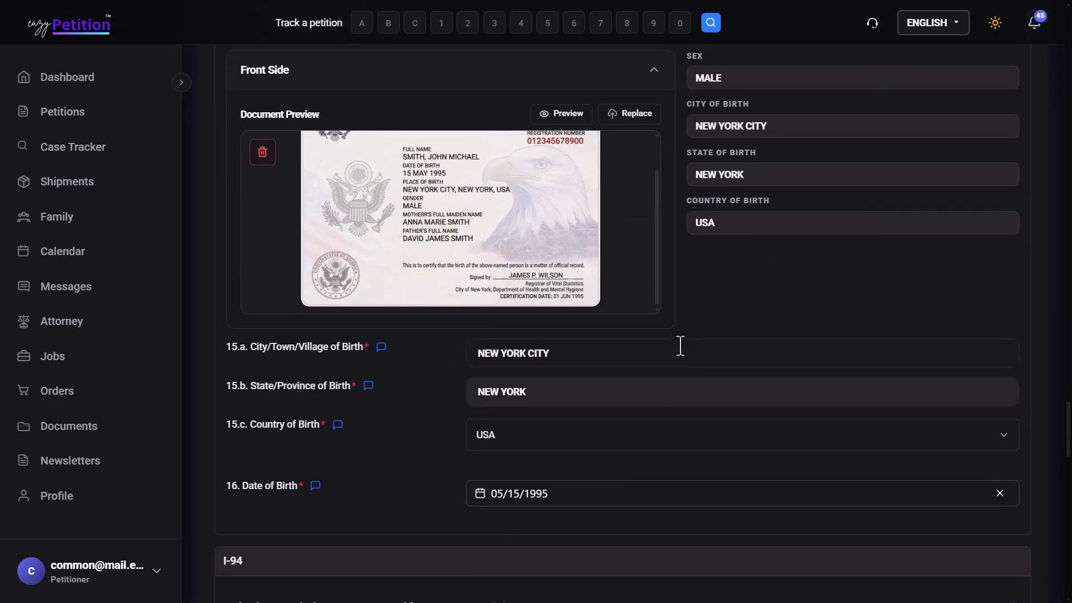
pyautogui.scroll(-6, 680, 345)
pyautogui.scroll(-2, 681, 345)
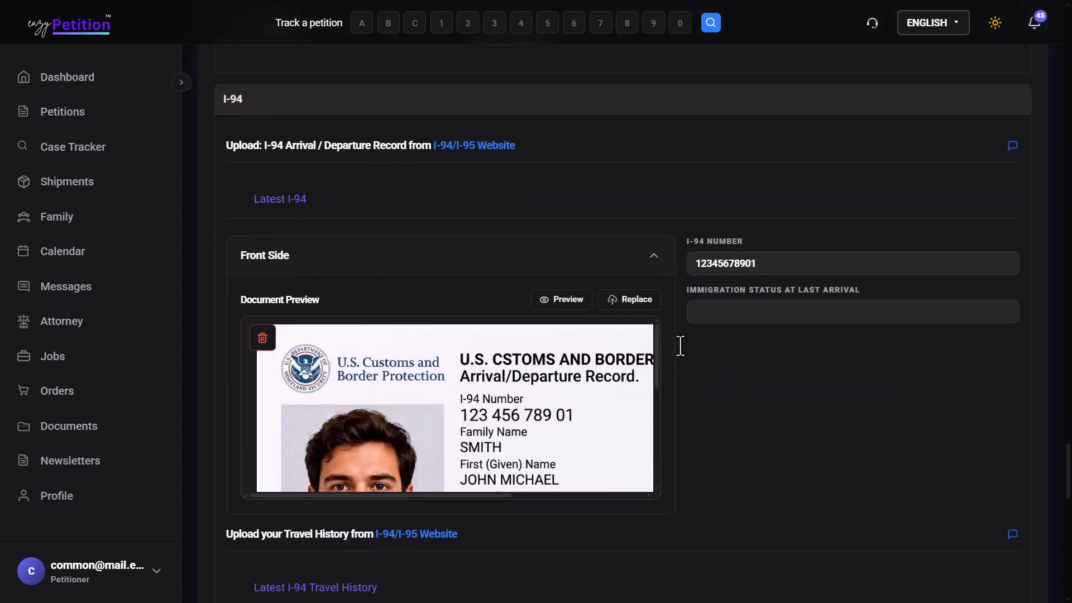
pyautogui.scroll(-3, 554, 375)
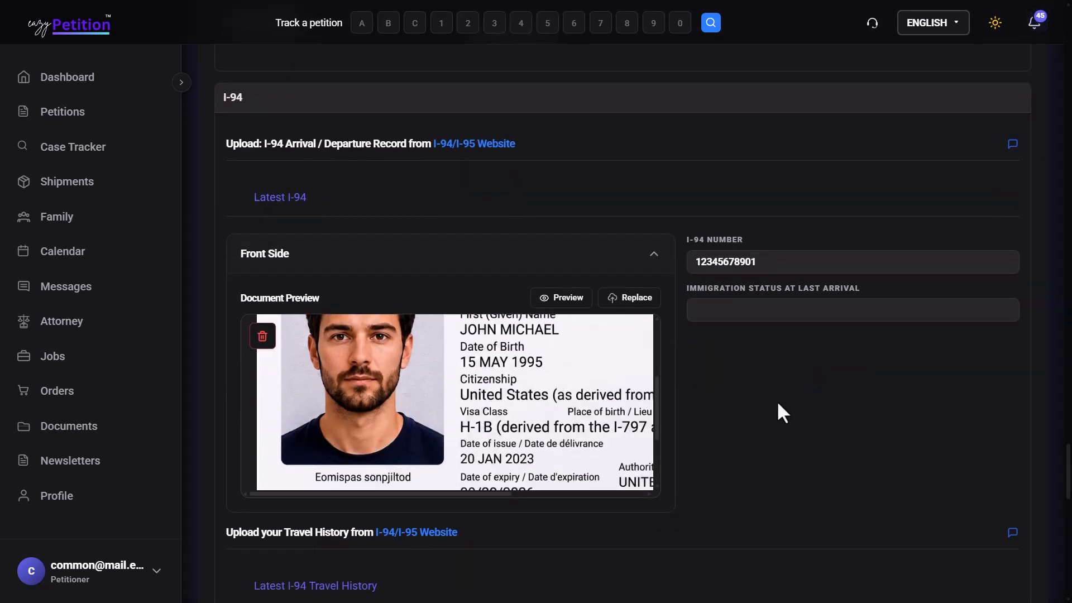
pyautogui.scroll(-6, 777, 401)
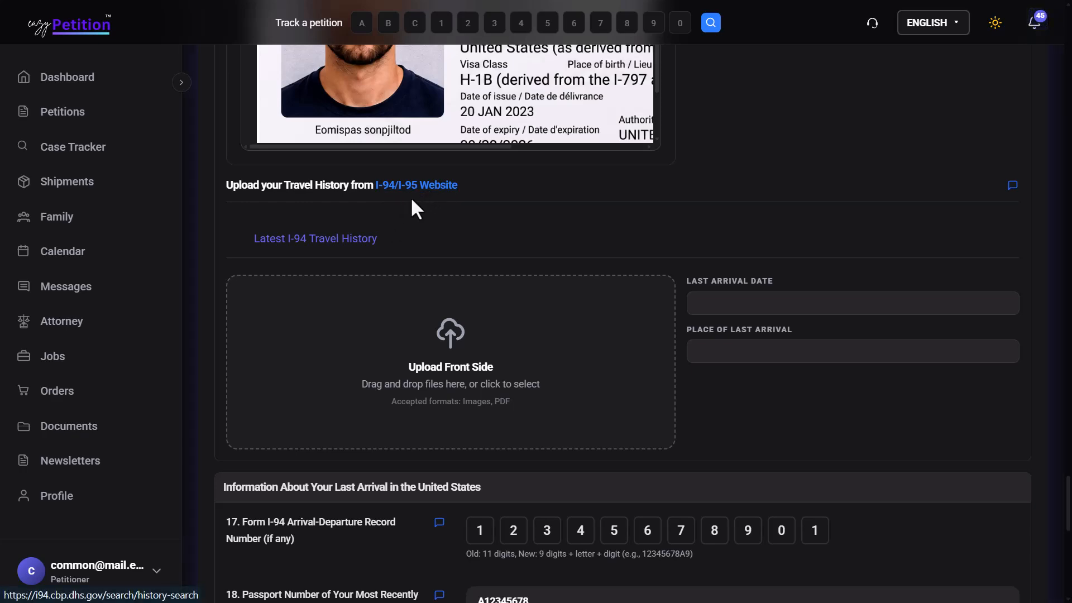
pyautogui.scroll(-4, 418, 203)
pyautogui.scroll(-3, 419, 203)
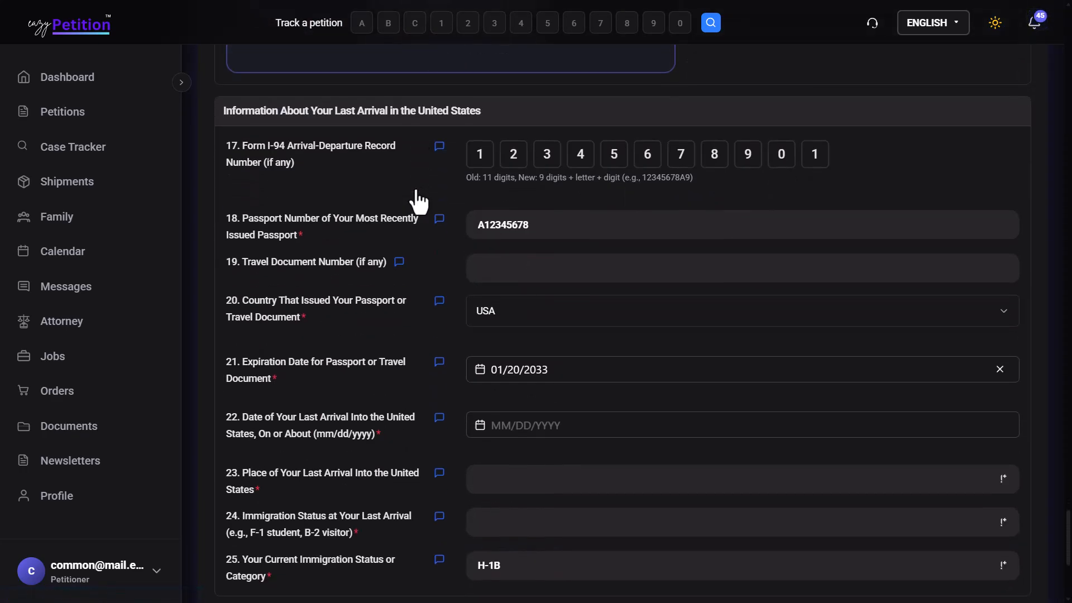
pyautogui.scroll(-1, 553, 358)
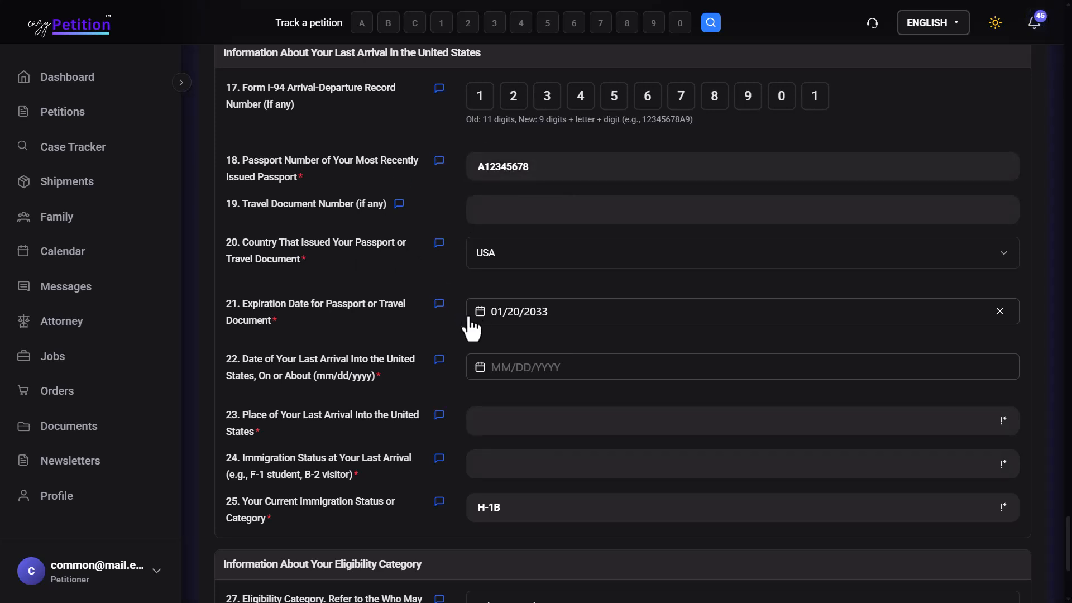
pyautogui.scroll(-1, 400, 149)
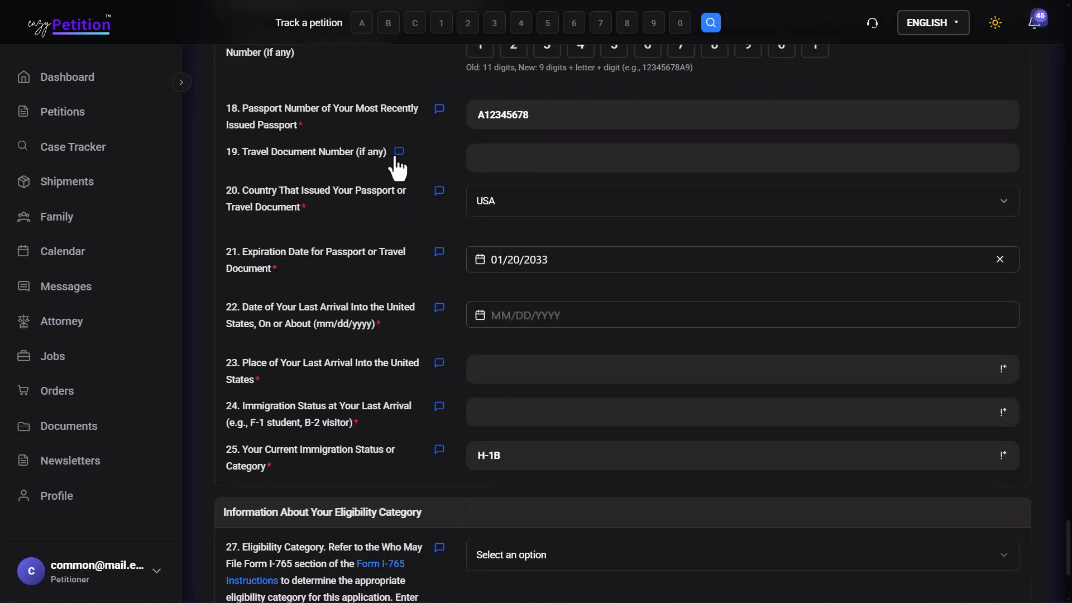
pyautogui.scroll(1, 395, 168)
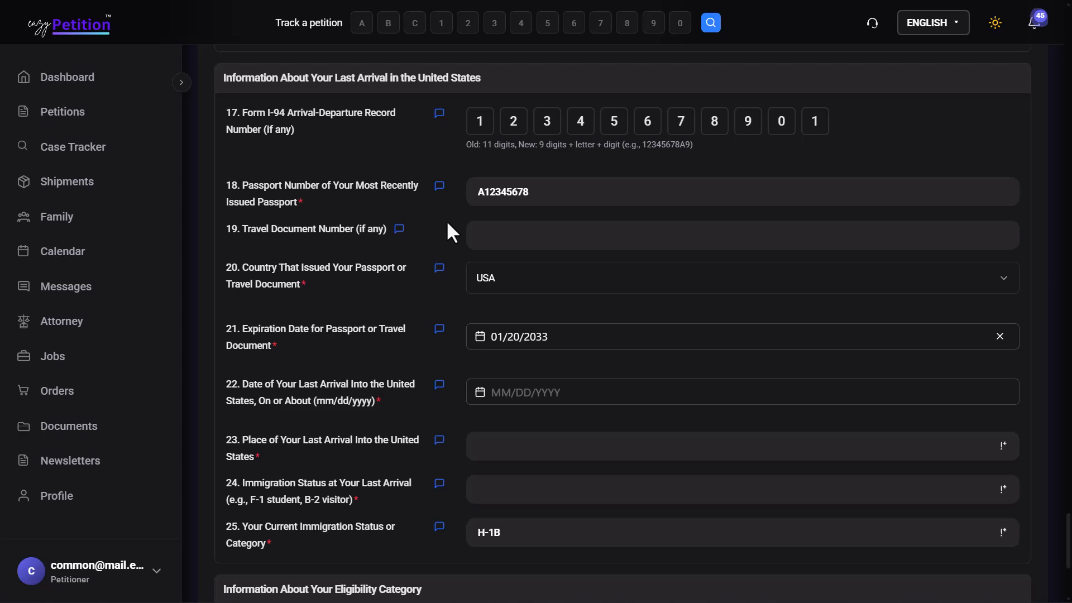
pyautogui.scroll(-3, 448, 223)
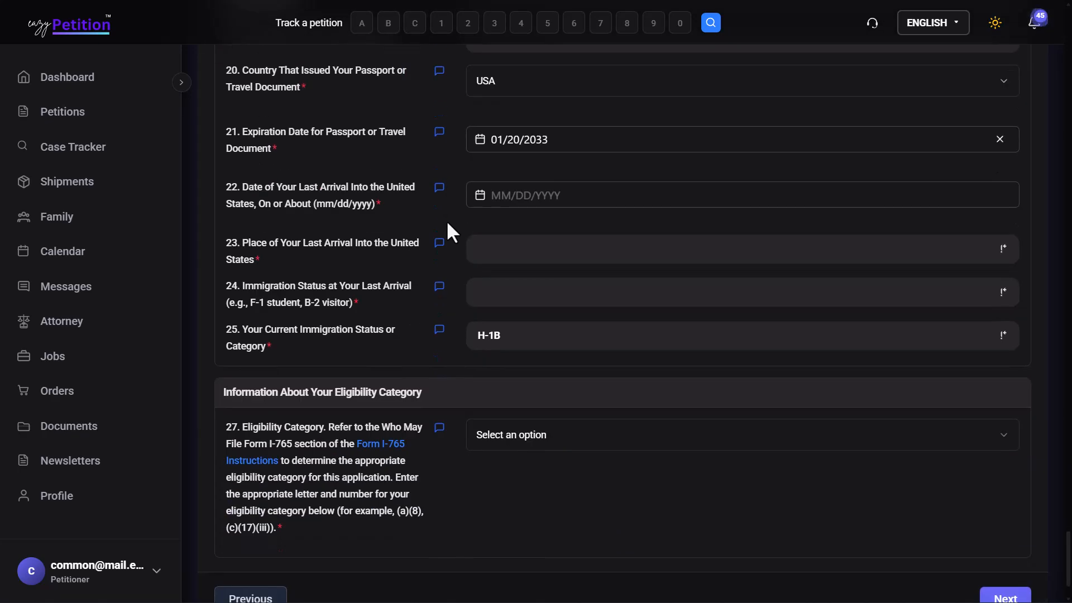
pyautogui.scroll(3, 386, 207)
pyautogui.scroll(-5, 387, 221)
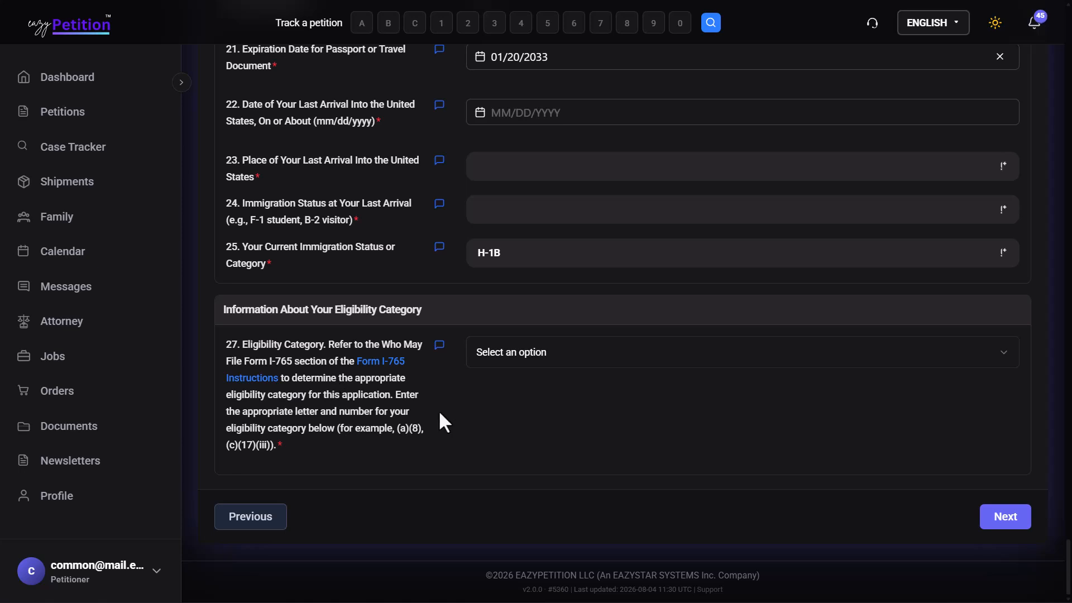
# Step: Select Asylee (Granted Asylum) (a)(5) as the eligibility category and save the step
pyautogui.click(519, 360)
pyautogui.scroll(-1, 518, 360)
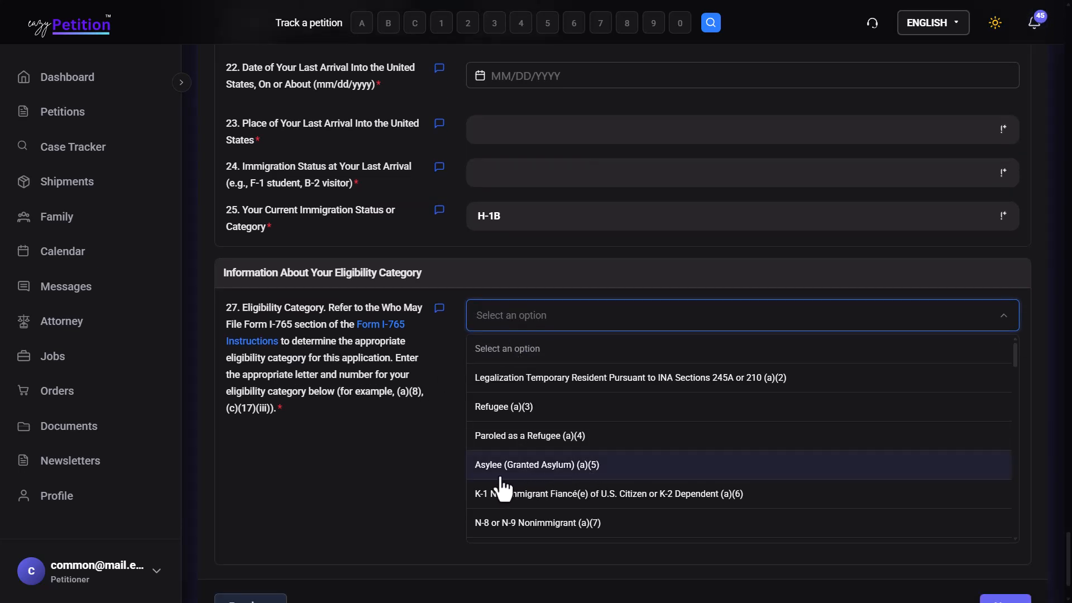
pyautogui.click(533, 474)
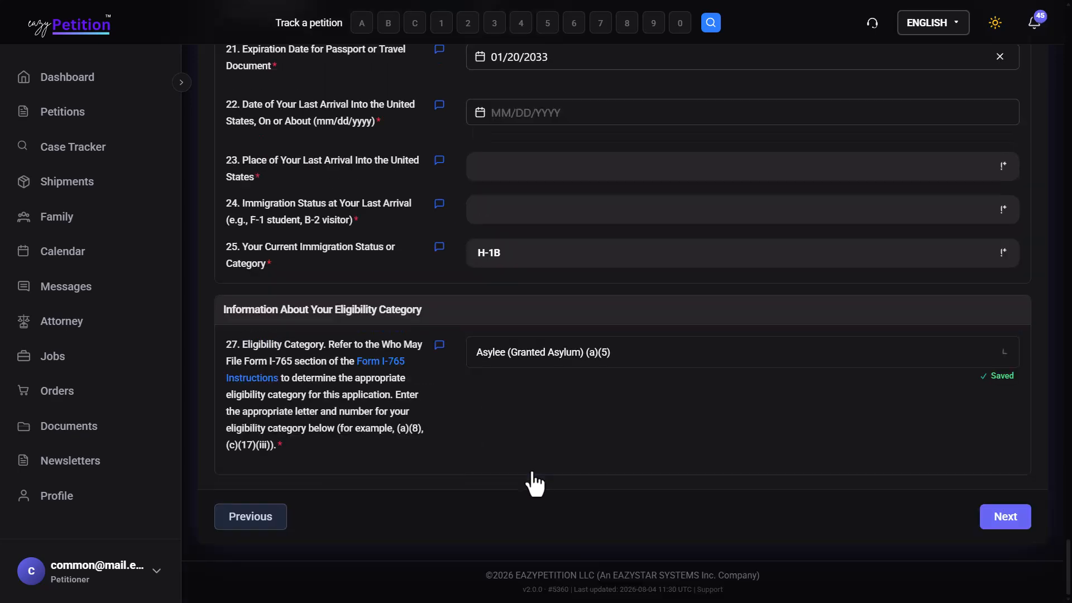
pyautogui.click(1005, 517)
# Step: Move past the asylum approval upload step to Part 3, Applicant's Statement
pyautogui.scroll(-3, 689, 354)
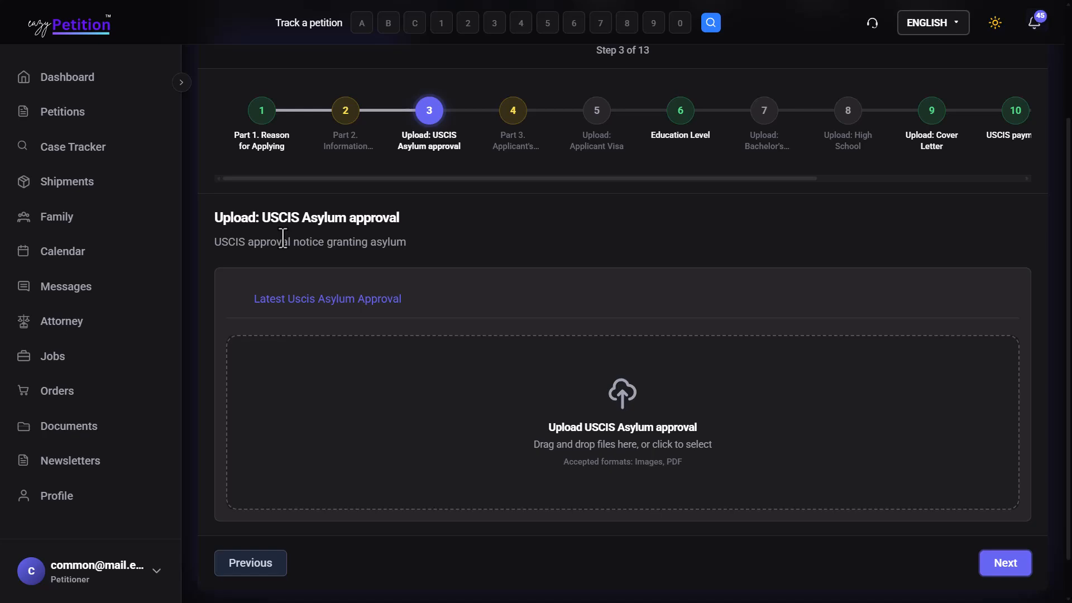
pyautogui.scroll(-1, 463, 222)
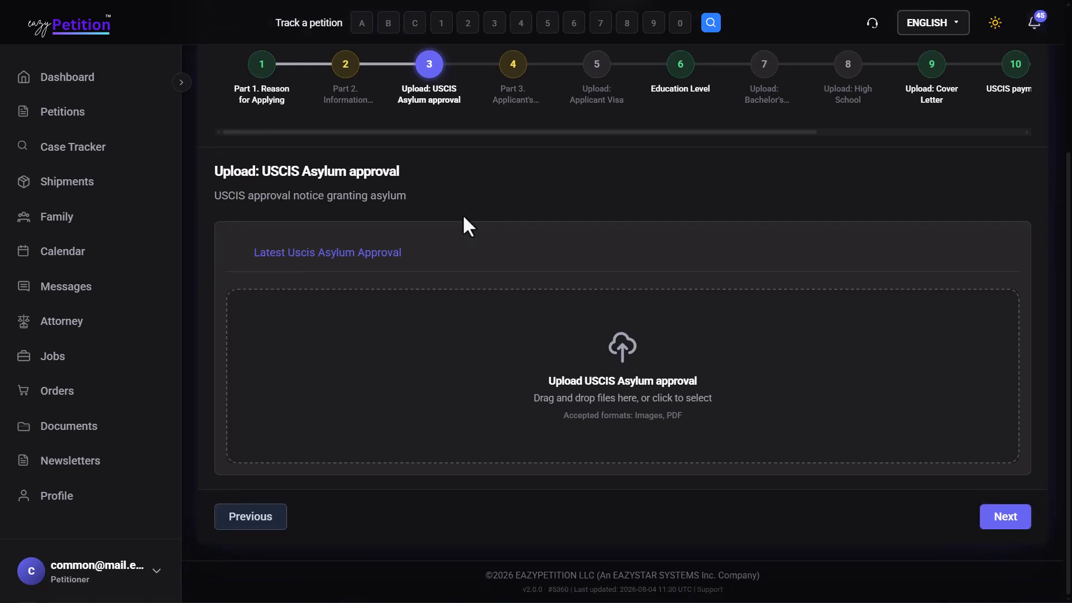
pyautogui.click(1026, 527)
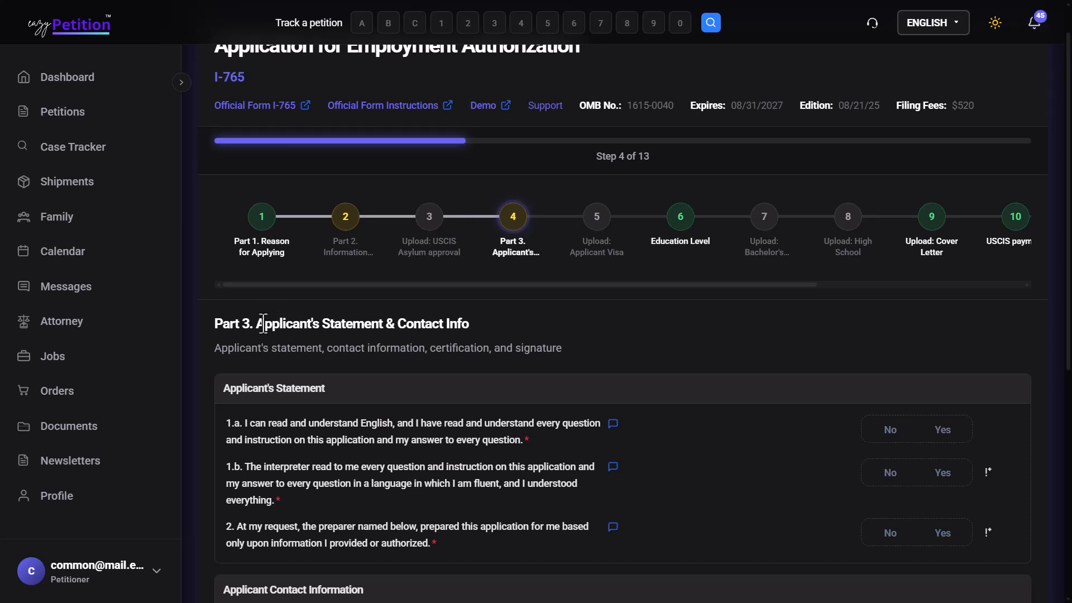
# Step: Answer No to interpreter statement 1.b and to preparer question 2
pyautogui.scroll(-1, 614, 351)
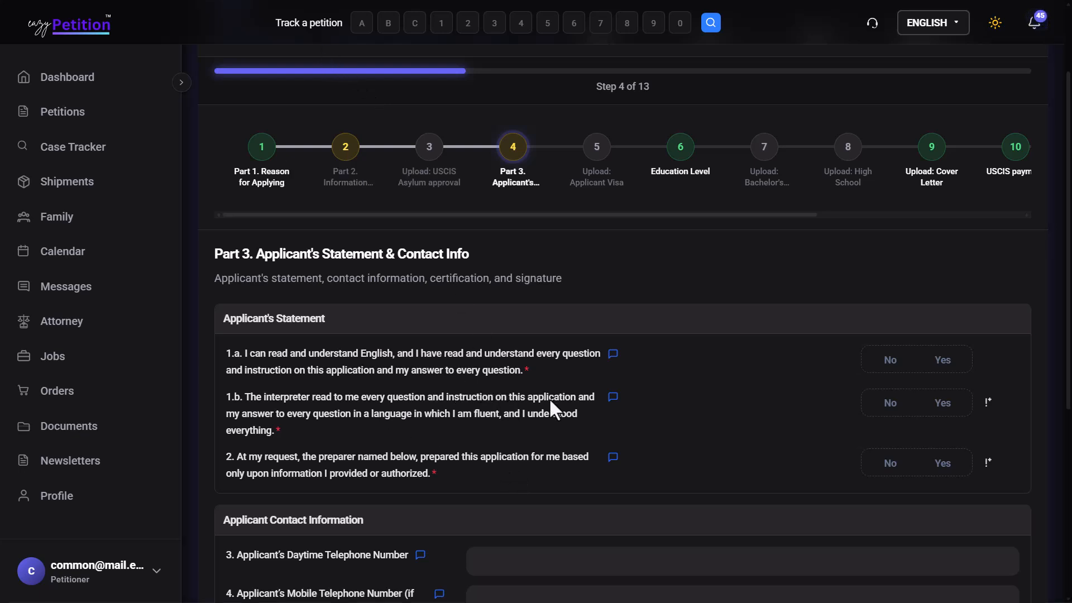
pyautogui.click(944, 403)
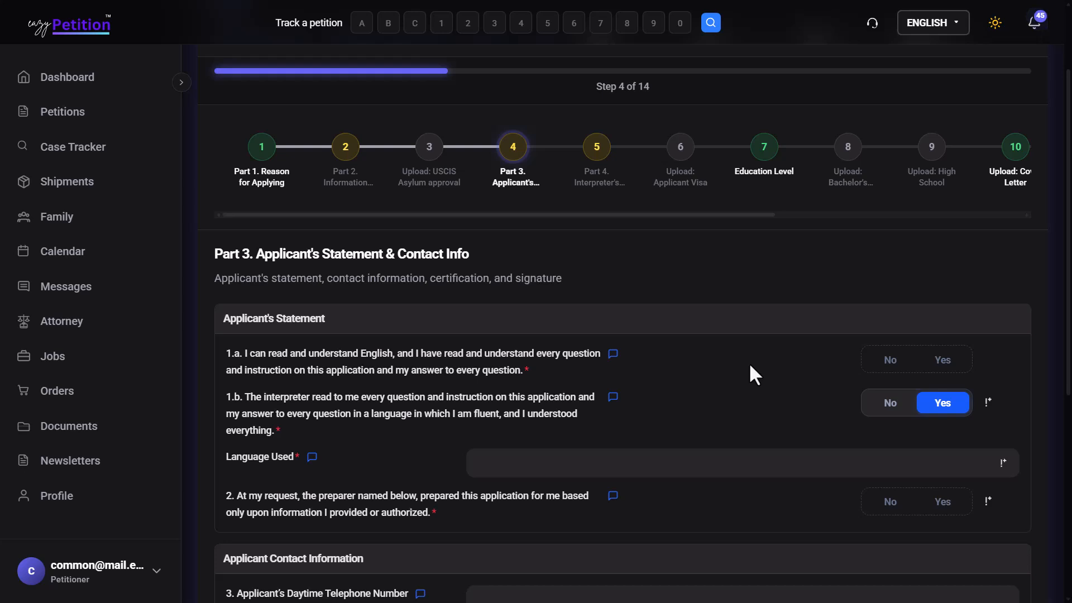
pyautogui.click(893, 407)
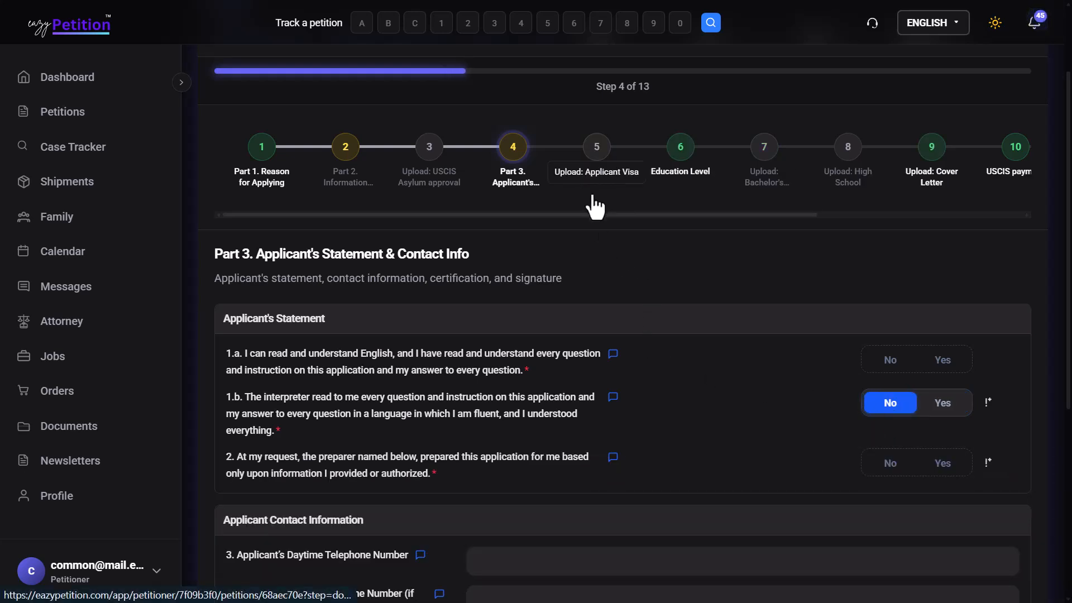
pyautogui.scroll(-2, 723, 494)
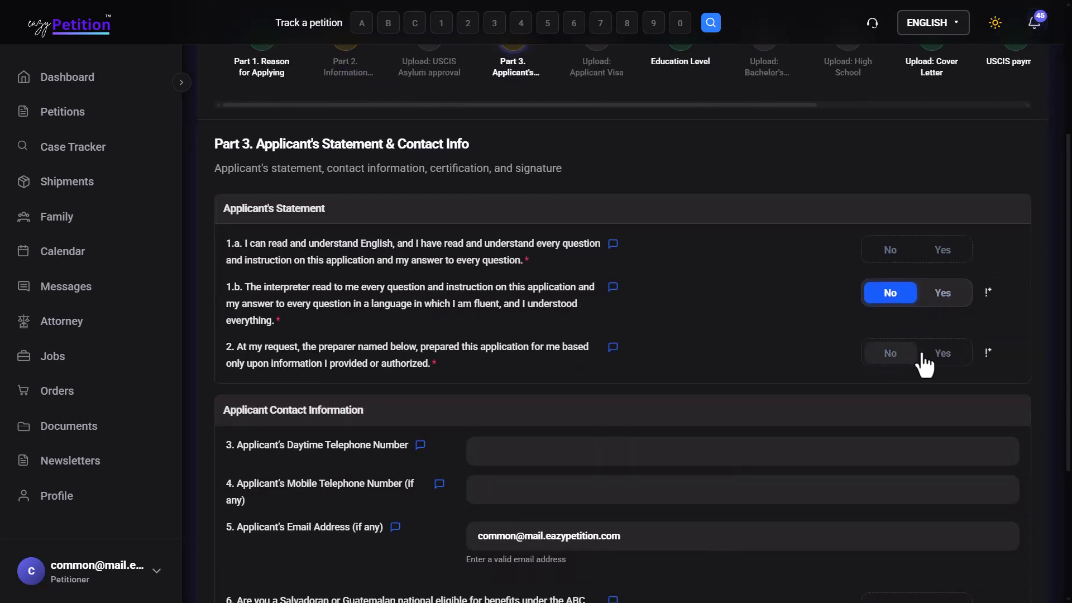
pyautogui.click(943, 356)
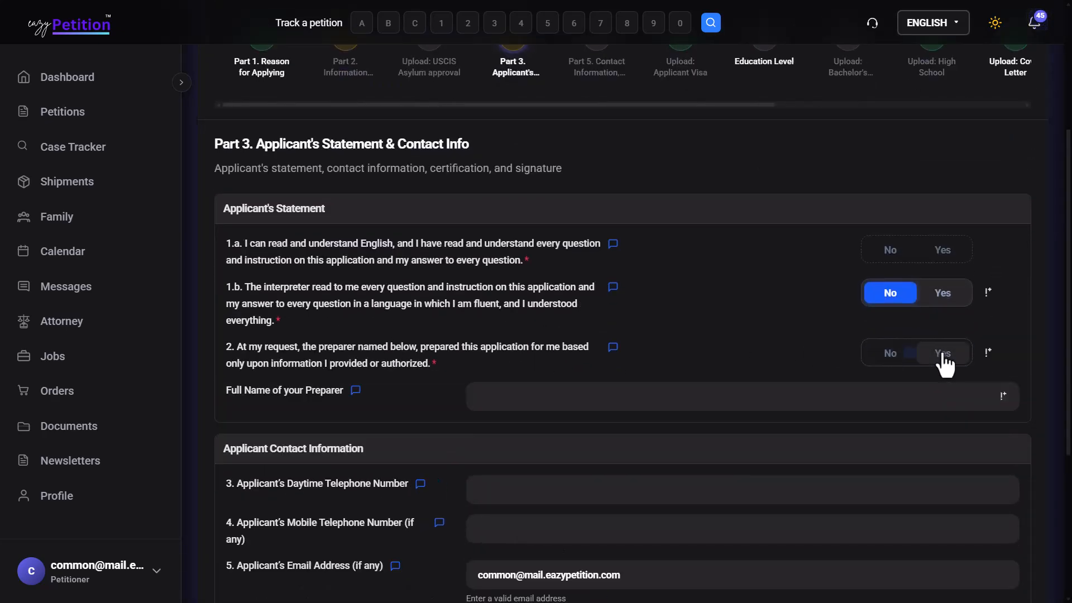
pyautogui.scroll(1, 604, 207)
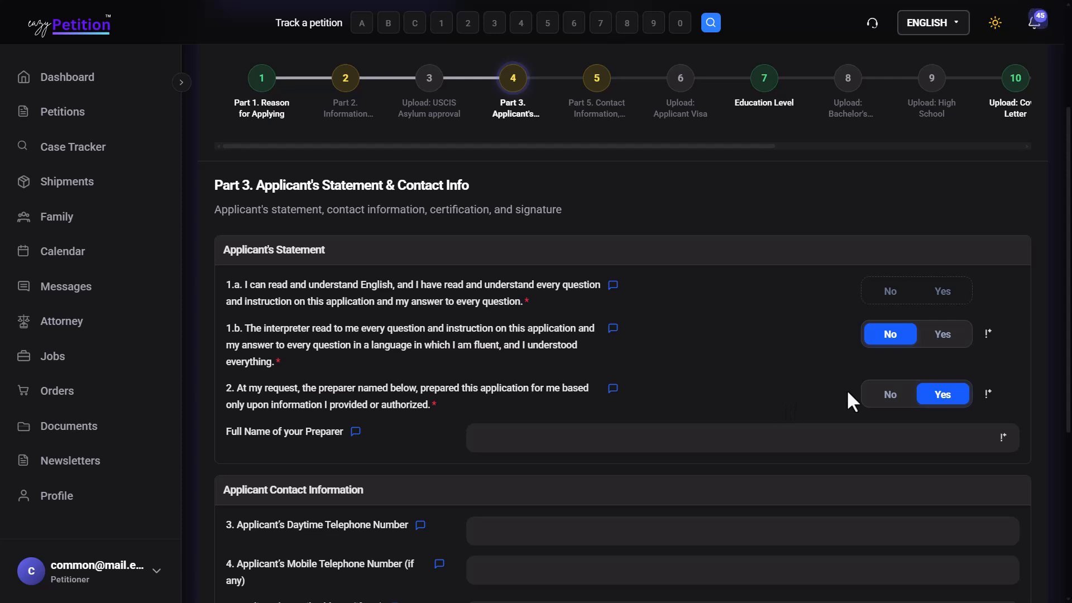
pyautogui.click(882, 394)
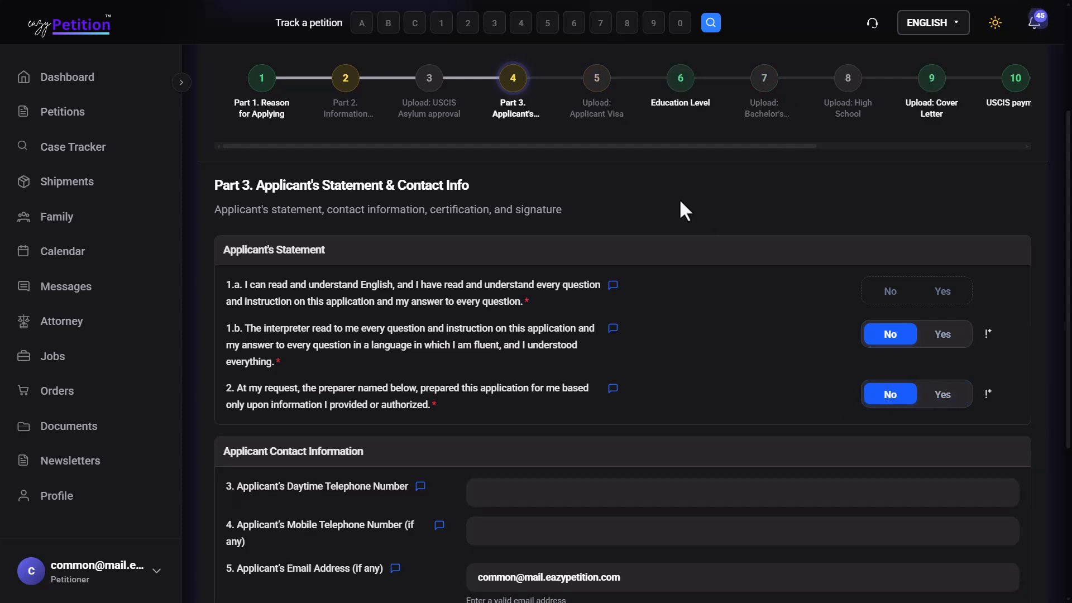
# Step: Finish Part 3 and continue to the Applicant Visa upload step
pyautogui.scroll(-1, 630, 226)
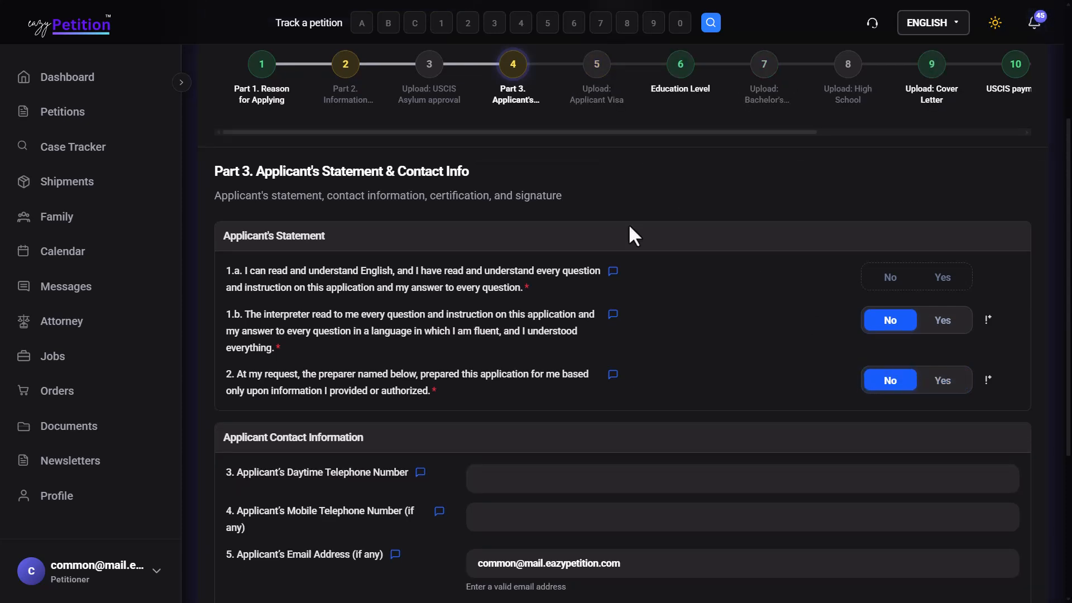
pyautogui.scroll(-4, 629, 227)
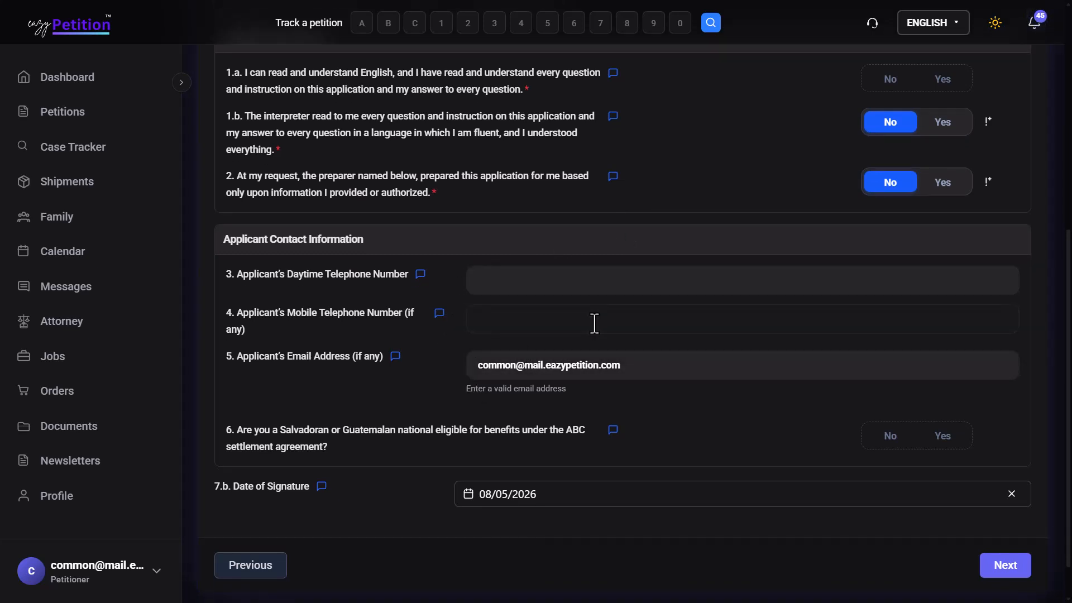
pyautogui.scroll(-1, 595, 323)
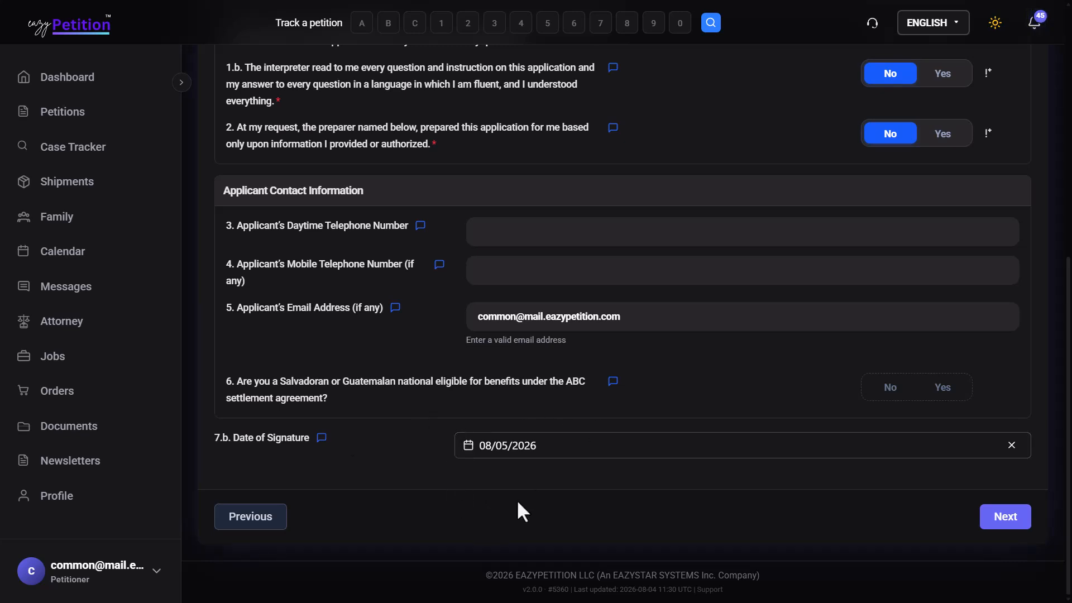
pyautogui.click(1002, 514)
# Step: Skip the visa upload and select Master's degree as the highest education level
pyautogui.scroll(-1, 630, 400)
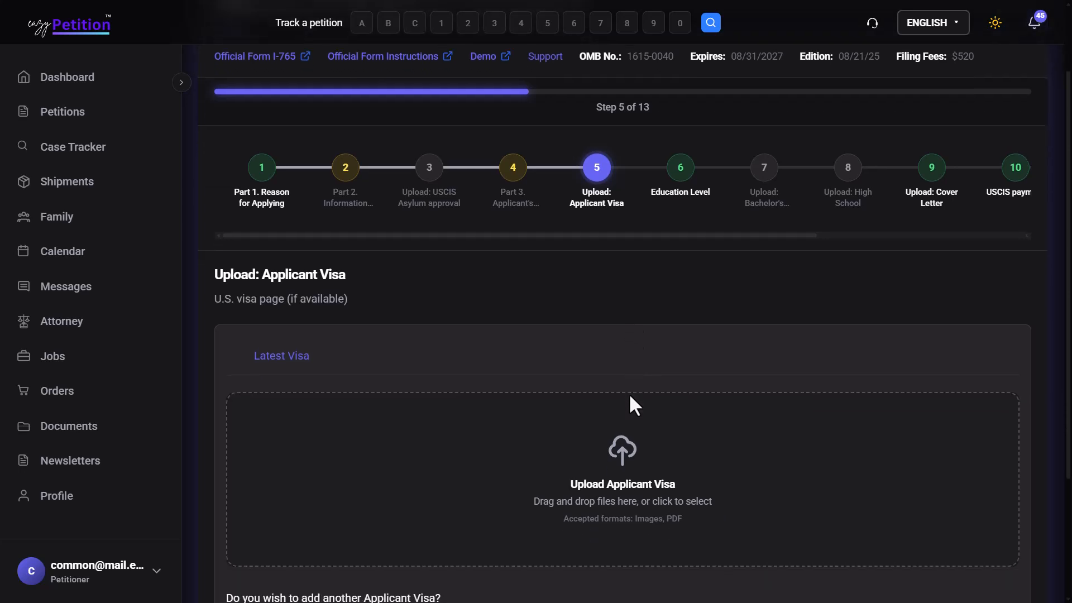
pyautogui.scroll(-3, 328, 285)
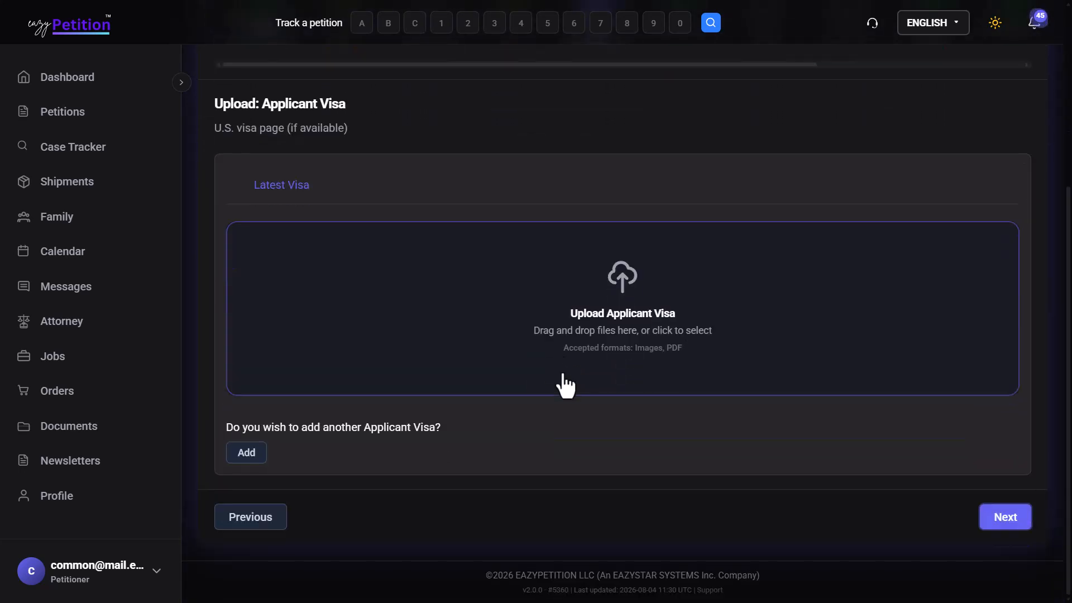
pyautogui.click(1011, 514)
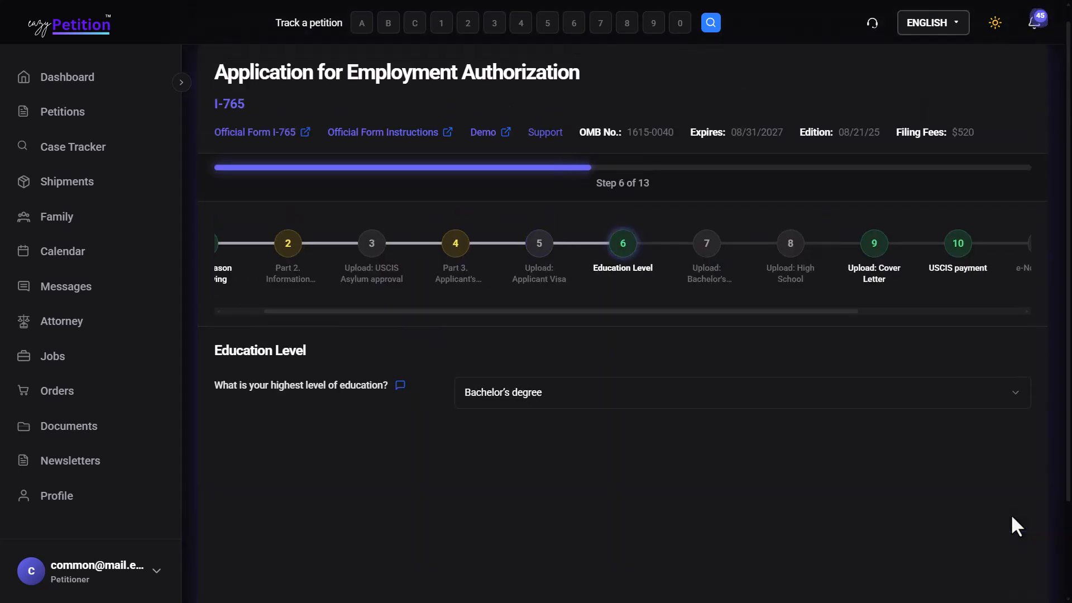
pyautogui.click(509, 406)
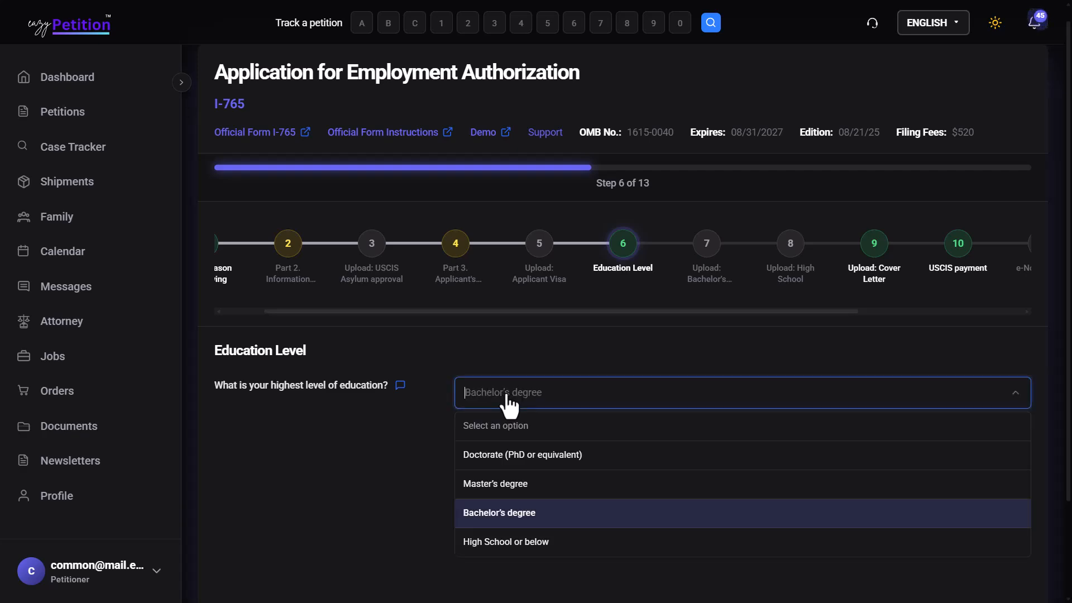
pyautogui.click(518, 486)
# Step: Skip the empty Master's, Bachelor's and High School upload steps to reach Cover Letter
pyautogui.scroll(-2, 642, 458)
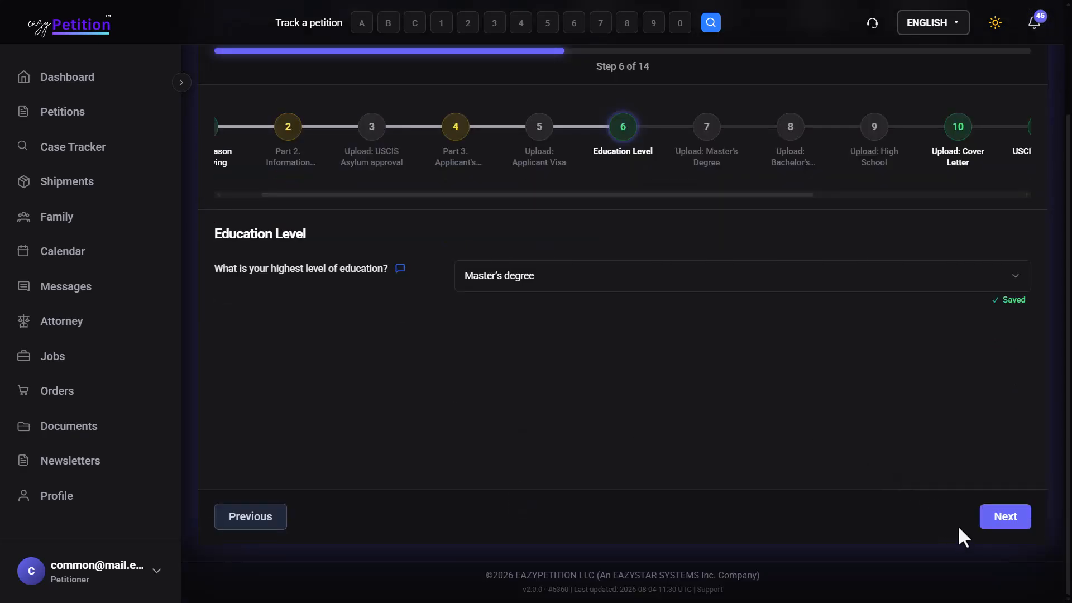
pyautogui.click(993, 522)
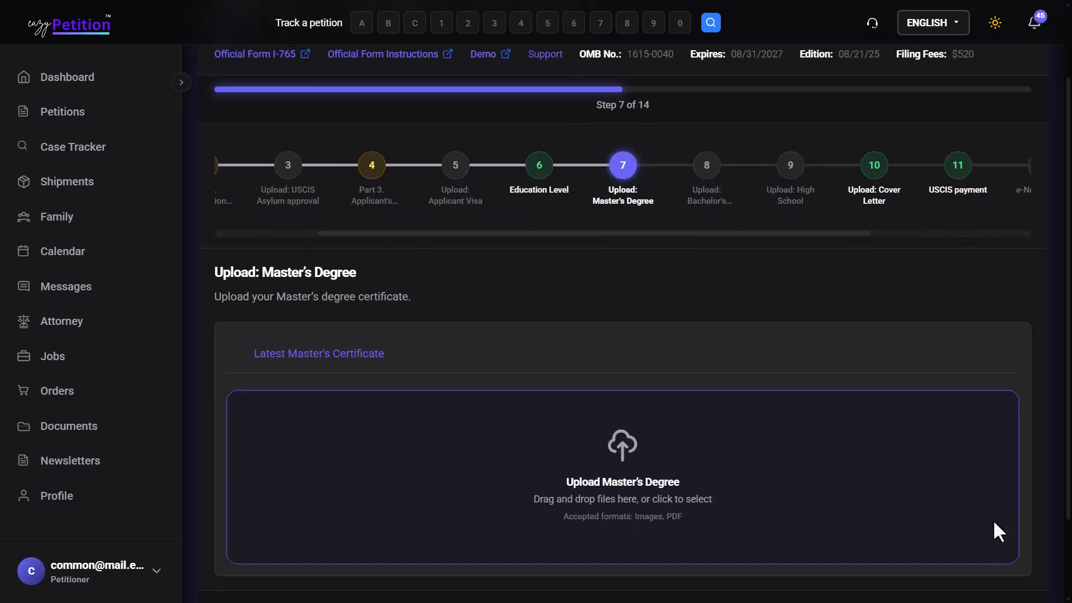
pyautogui.scroll(-3, 997, 525)
pyautogui.click(1005, 518)
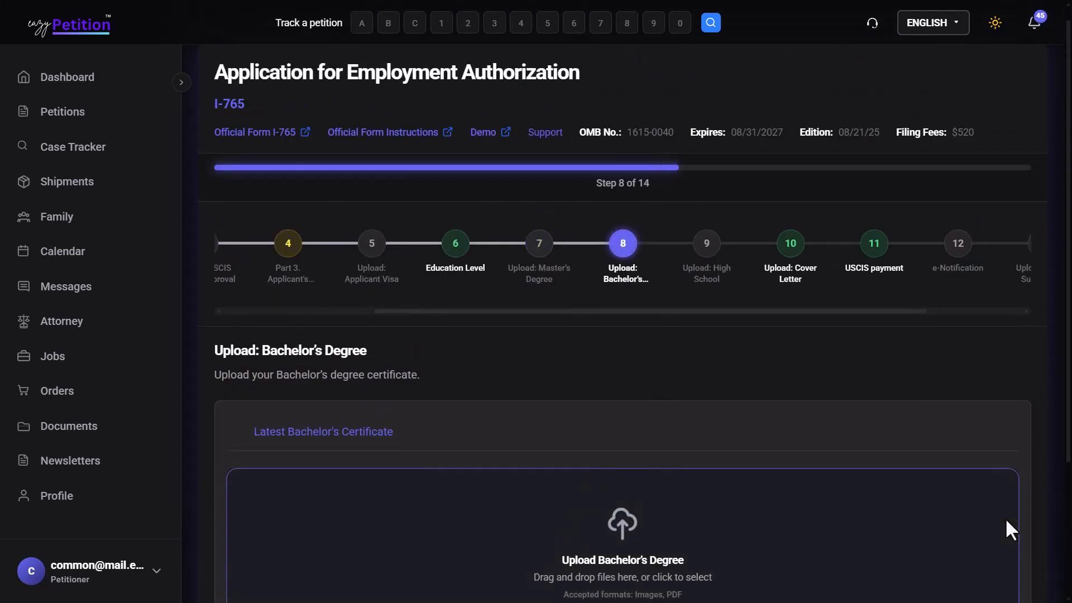
pyautogui.scroll(-3, 1005, 518)
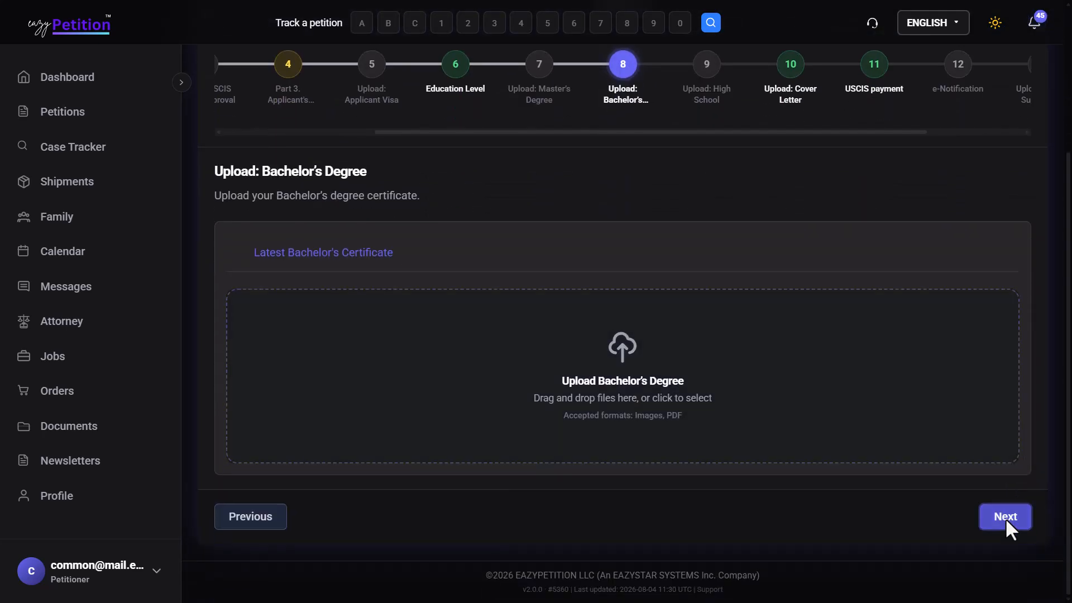
pyautogui.click(1005, 517)
pyautogui.scroll(-3, 1007, 521)
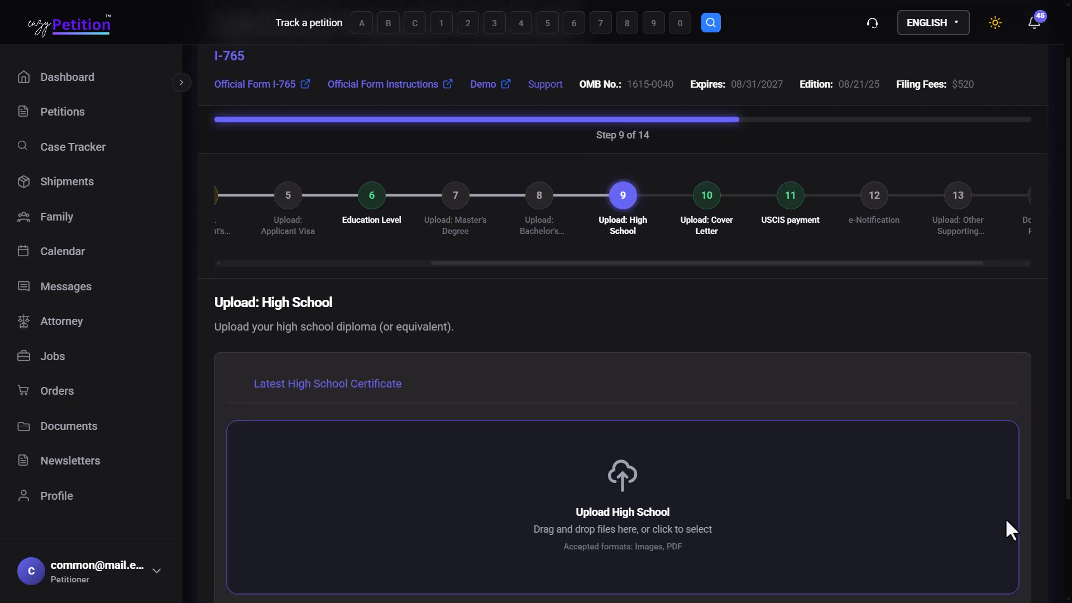
pyautogui.scroll(-1, 1007, 522)
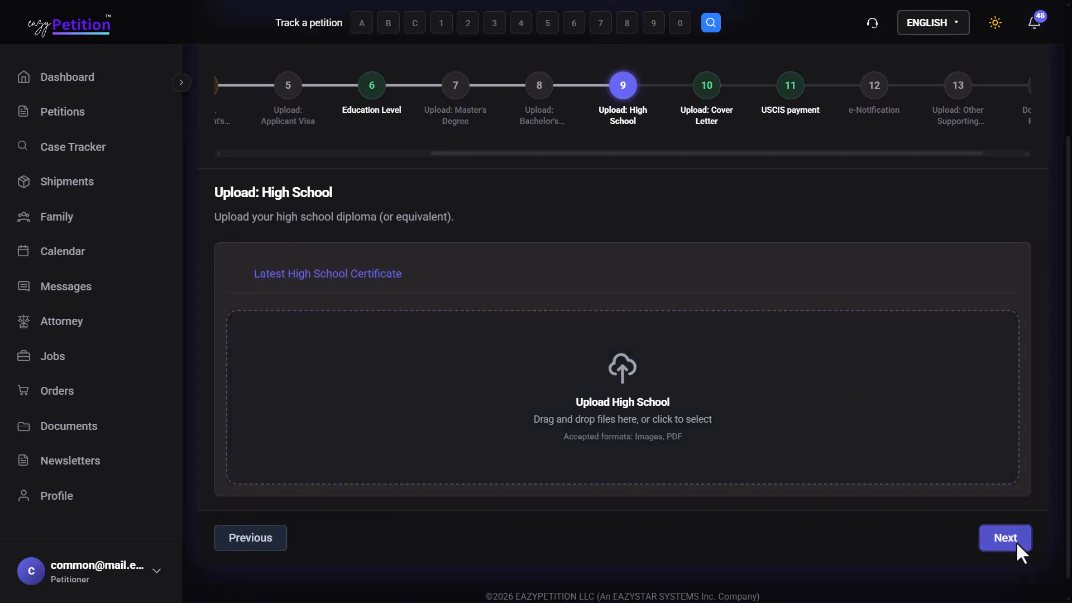
pyautogui.click(1016, 541)
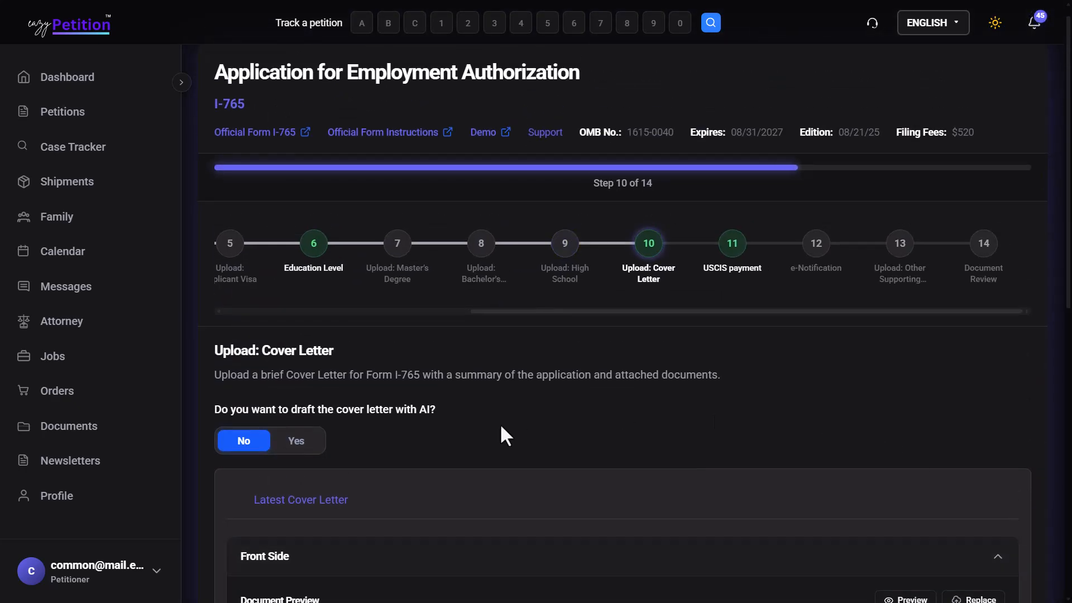
# Step: Choose to draft the cover letter with AI and continue to the USCIS payment step
pyautogui.scroll(-3, 505, 435)
pyautogui.scroll(-2, 501, 423)
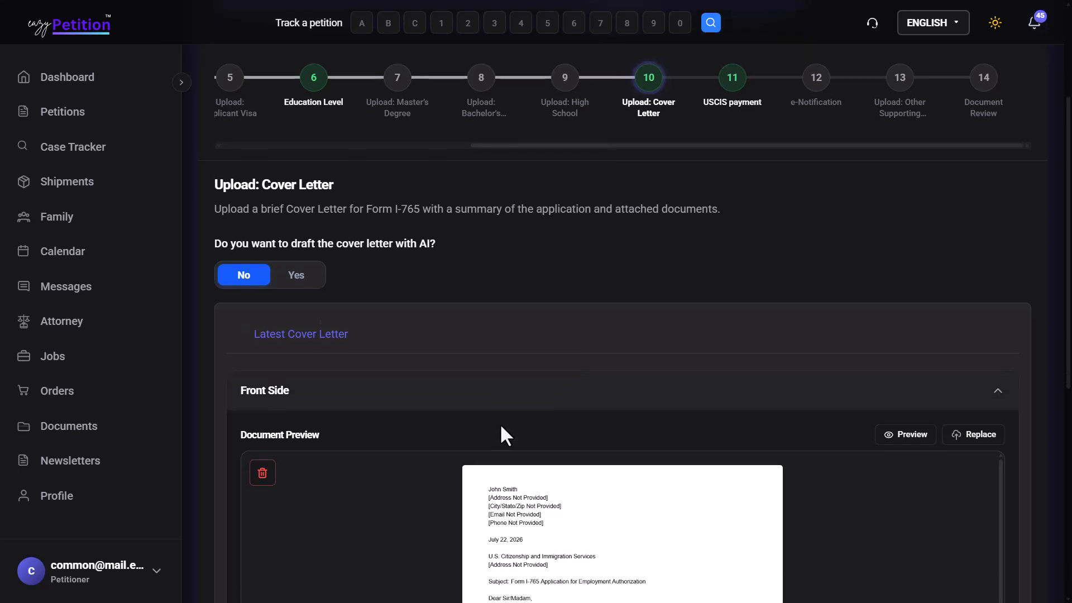
pyautogui.scroll(3, 501, 425)
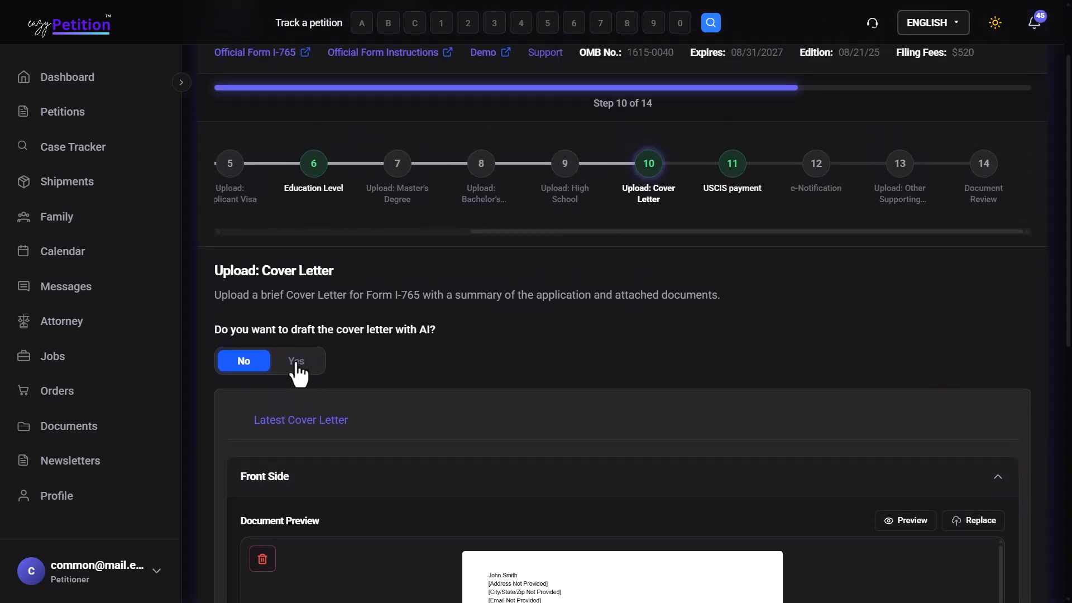
pyautogui.click(296, 362)
pyautogui.scroll(-3, 300, 372)
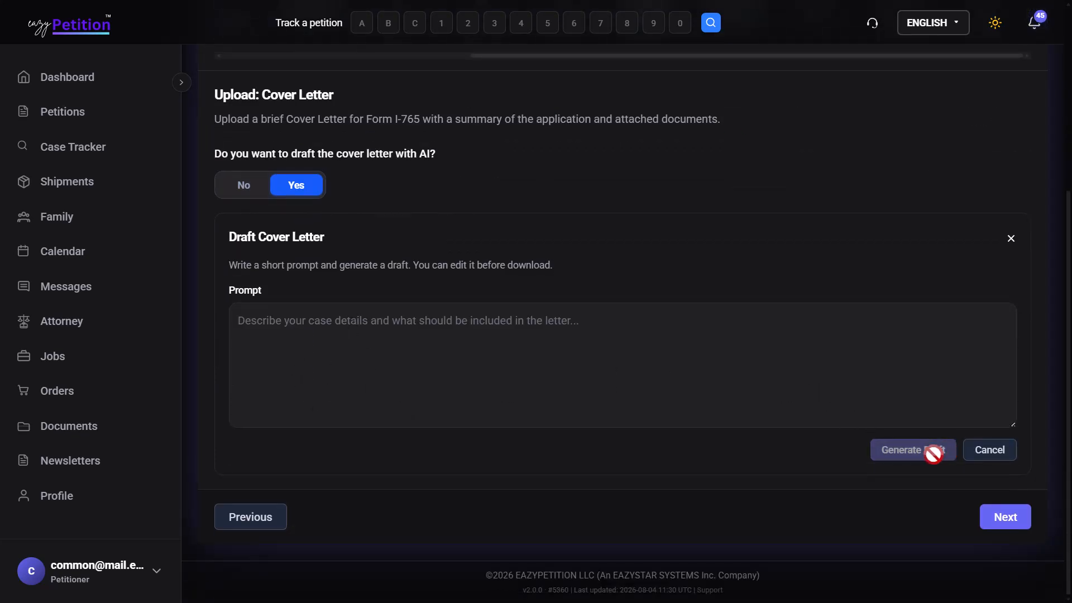
pyautogui.click(1009, 523)
pyautogui.scroll(-1, 1010, 528)
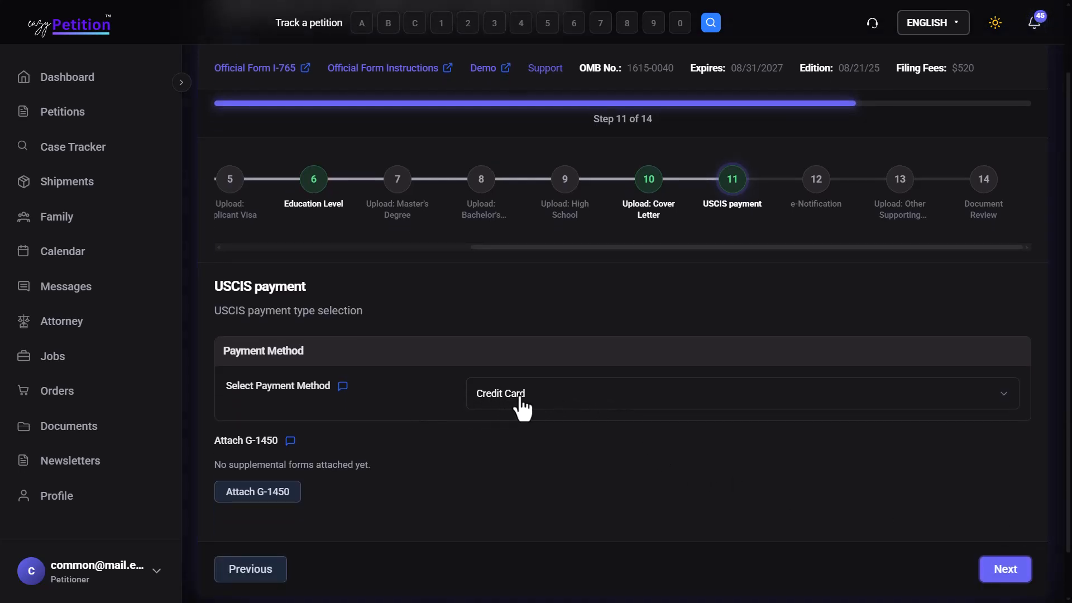
# Step: Attach a newly created G-1450 form and continue to the e-Notification step
pyautogui.click(284, 491)
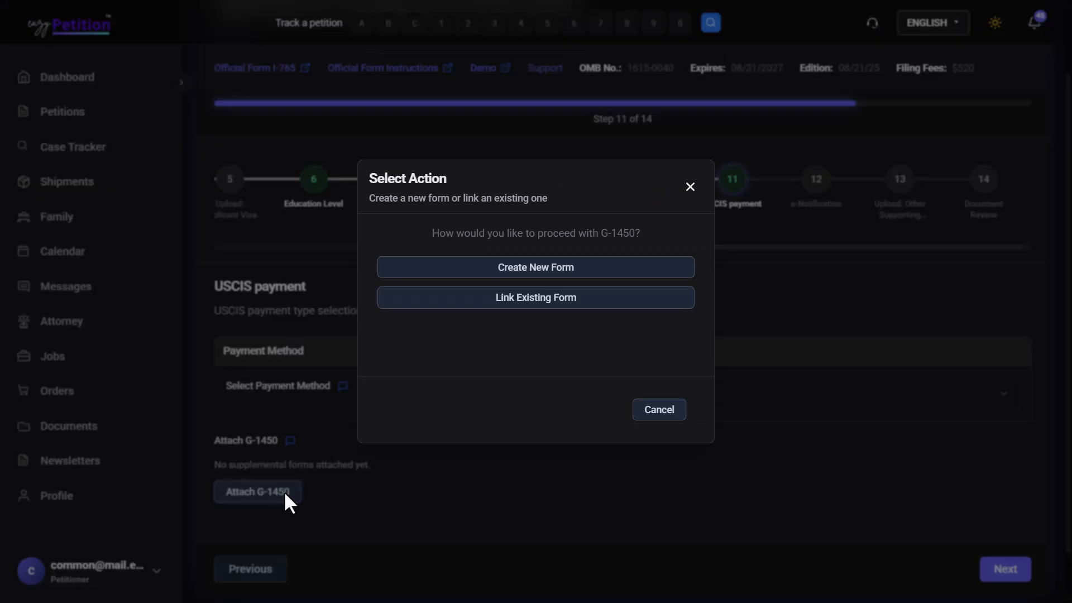
pyautogui.click(522, 267)
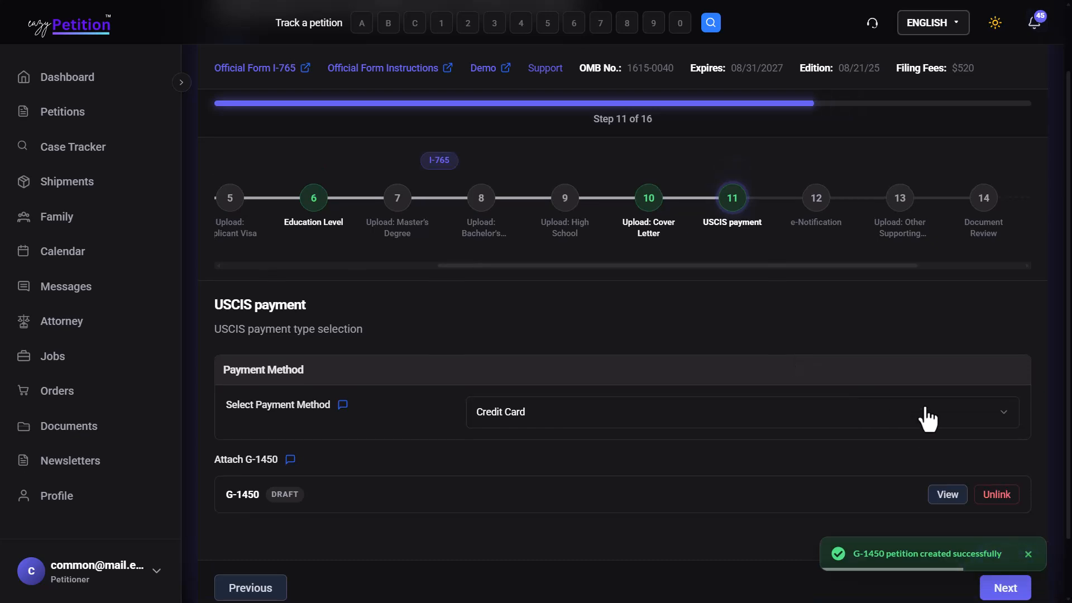
pyautogui.scroll(-2, 929, 415)
pyautogui.click(1009, 517)
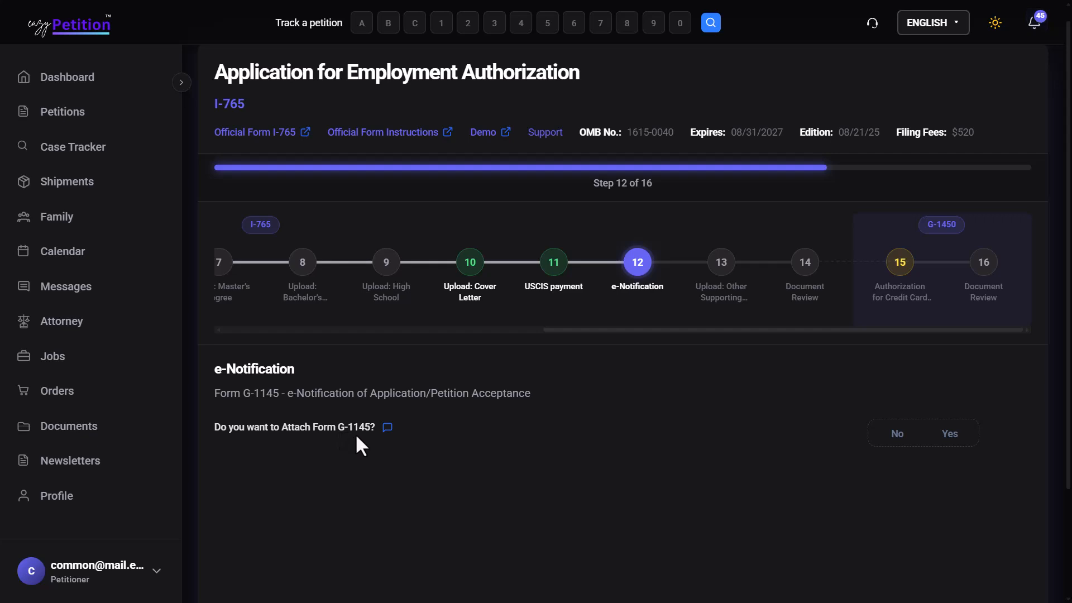
# Step: Answer Yes to attaching Form G-1145, create a new G-1145 form, and continue
pyautogui.scroll(-2, 634, 454)
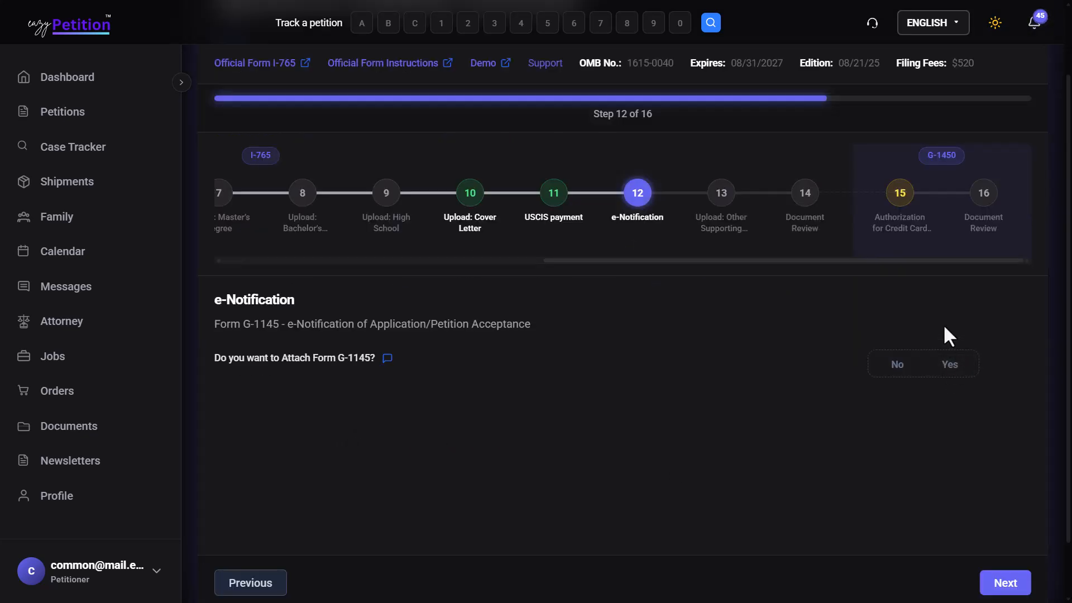
pyautogui.click(956, 373)
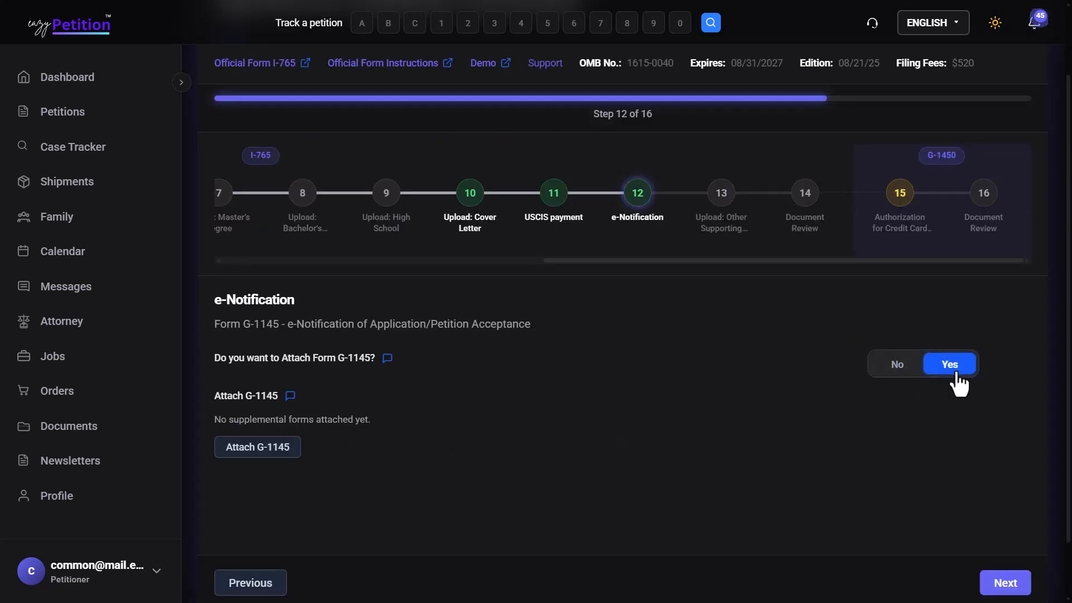
pyautogui.click(288, 444)
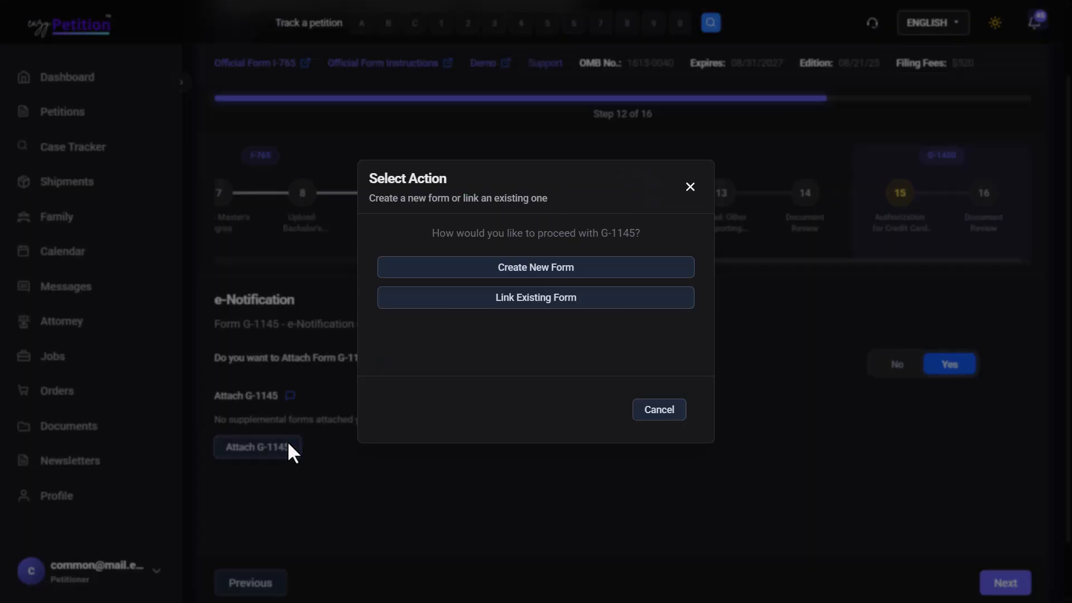
pyautogui.click(497, 273)
pyautogui.scroll(-2, 608, 379)
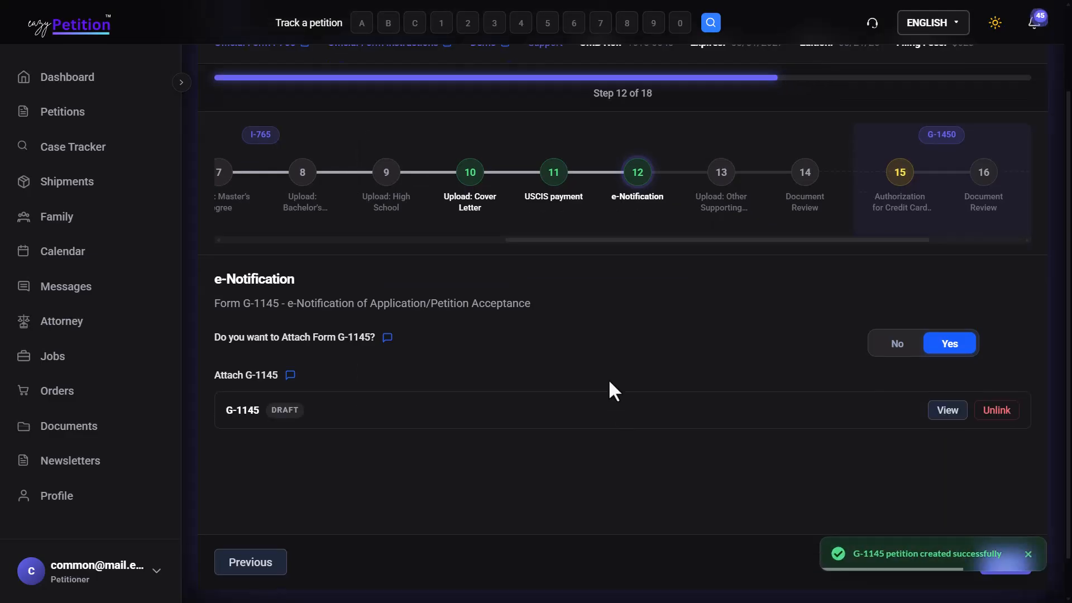
pyautogui.click(1028, 519)
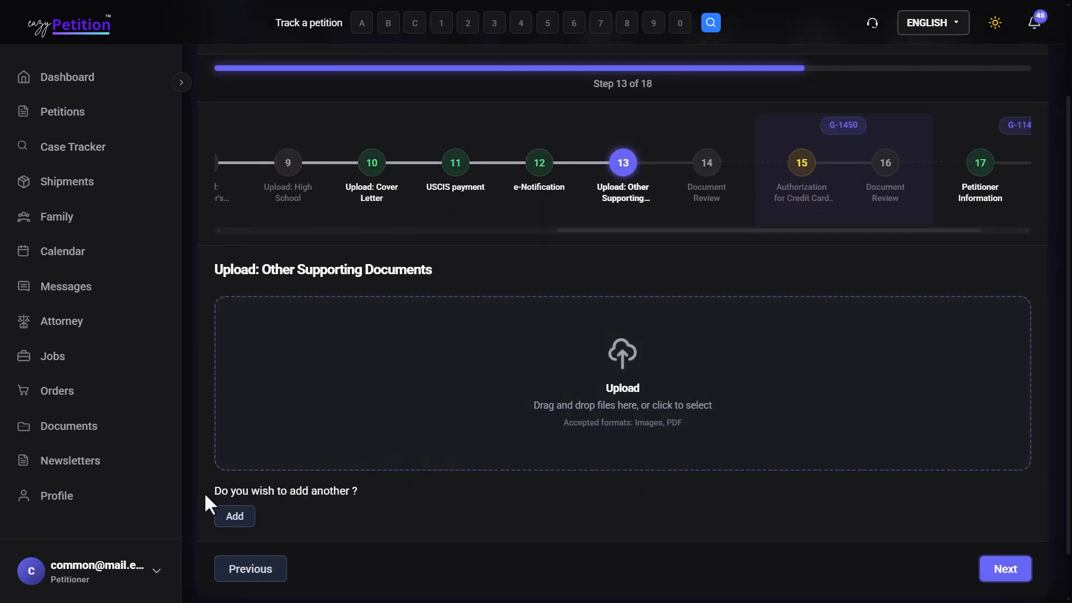
# Step: Add a second supporting-document upload area and continue to Document Review
pyautogui.click(233, 516)
pyautogui.scroll(-3, 438, 460)
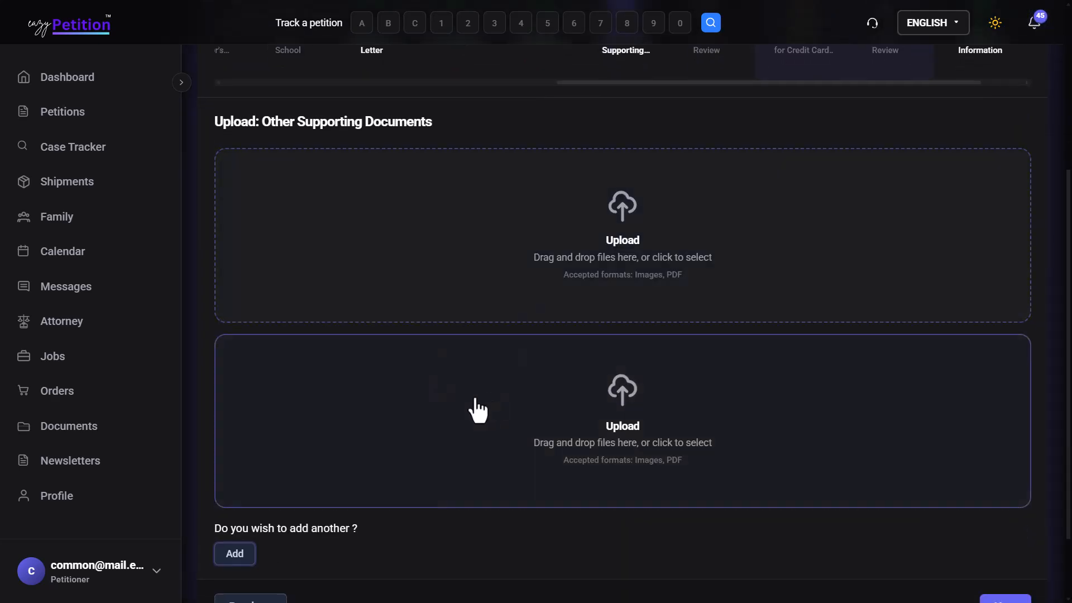
pyautogui.scroll(-2, 497, 400)
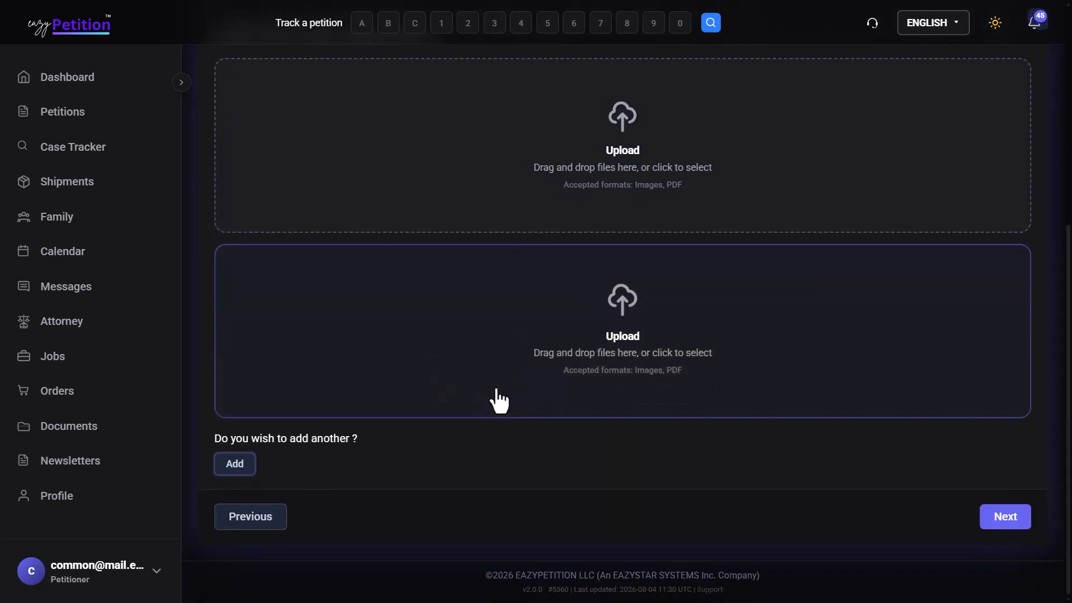
pyautogui.click(1014, 525)
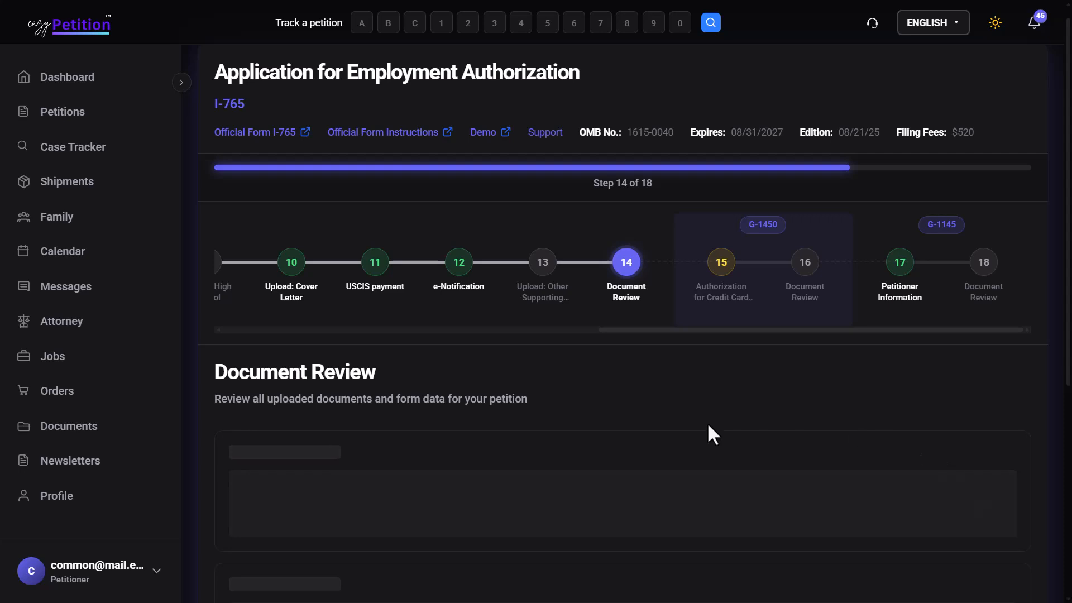
# Step: Mark the Cover Letter and Part 1. Reason for Applying reviews as done
pyautogui.scroll(-2, 707, 422)
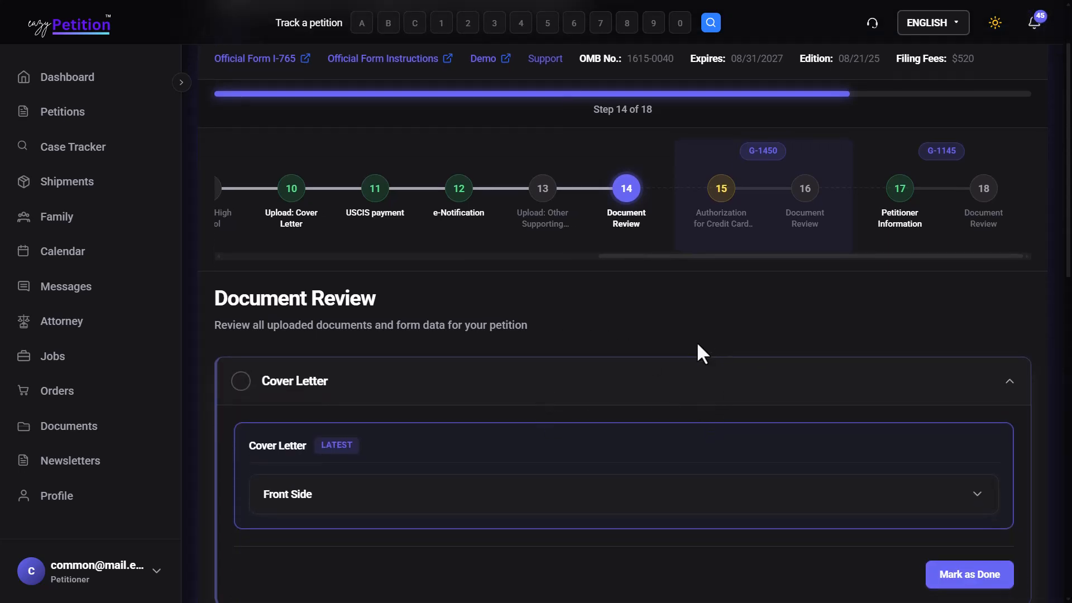
pyautogui.scroll(-5, 697, 345)
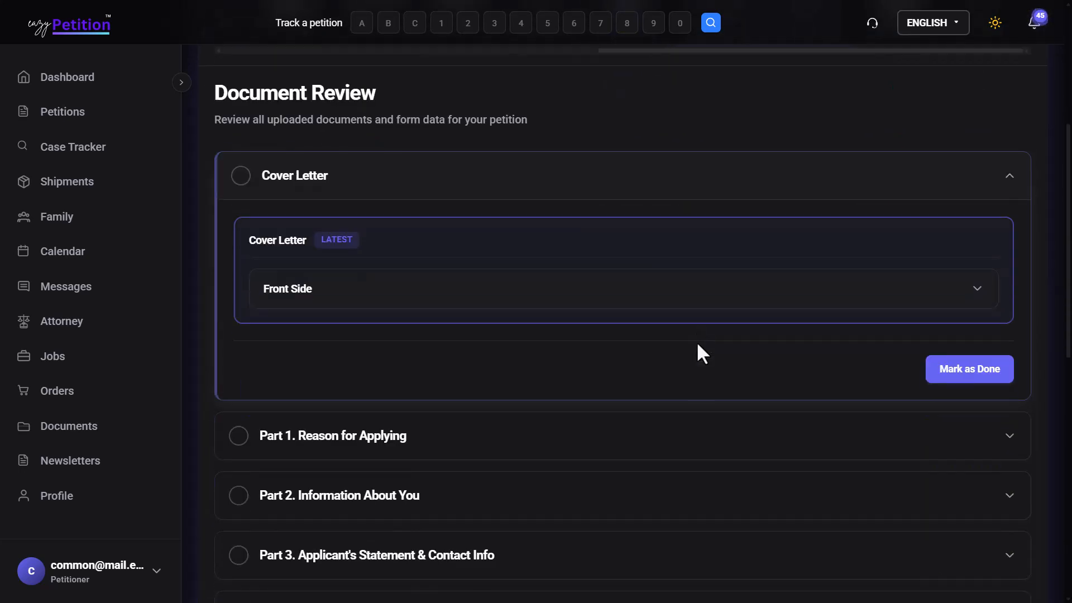
pyautogui.click(995, 374)
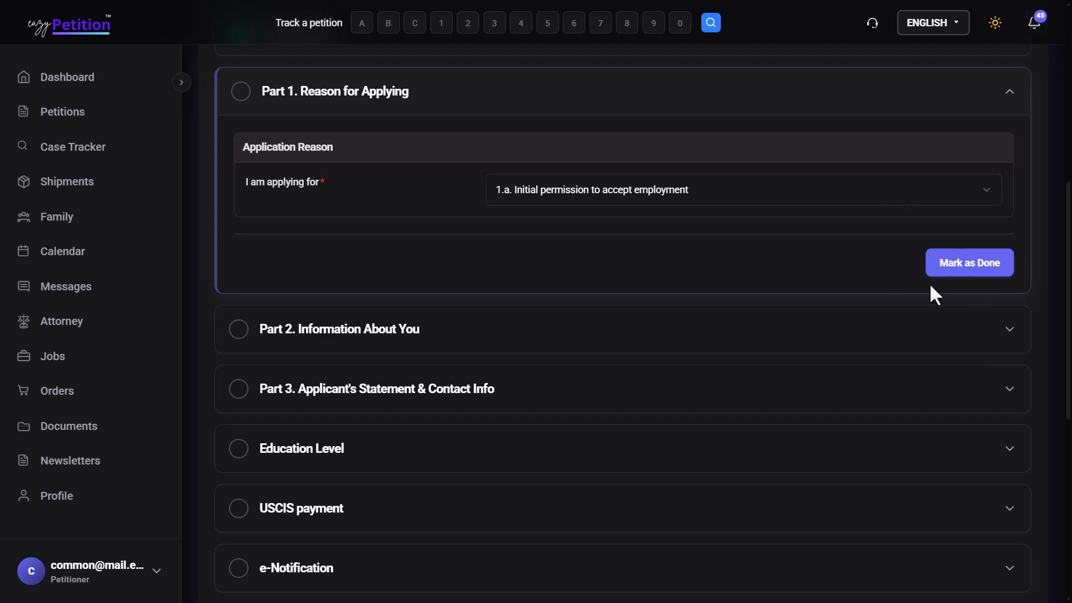
pyautogui.click(956, 281)
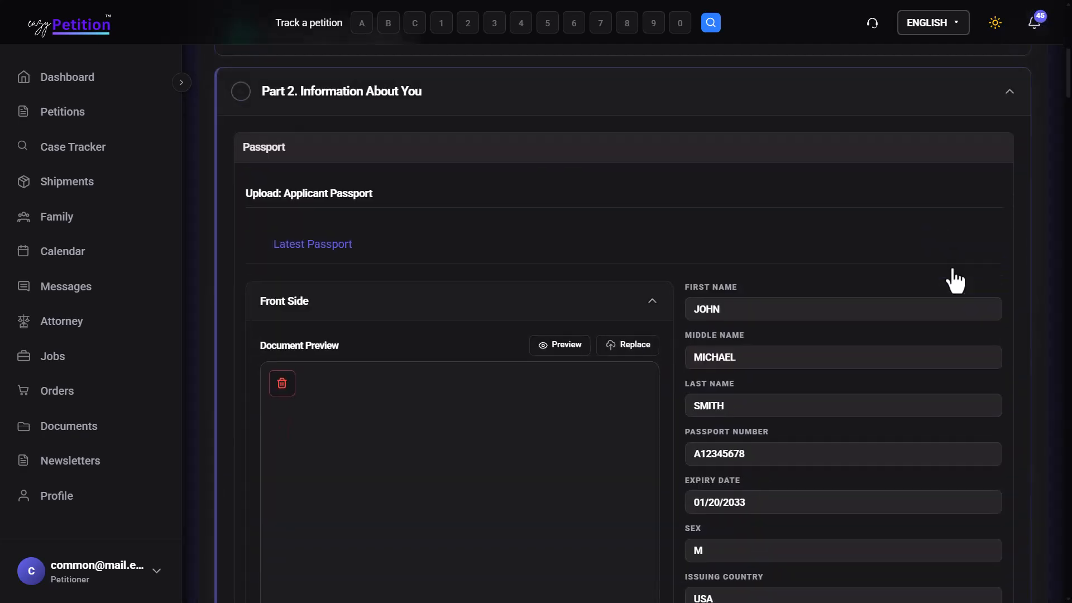
# Step: Confirm the applicant's family name and mark Part 2. Information About You as reviewed
pyautogui.scroll(-12, 921, 280)
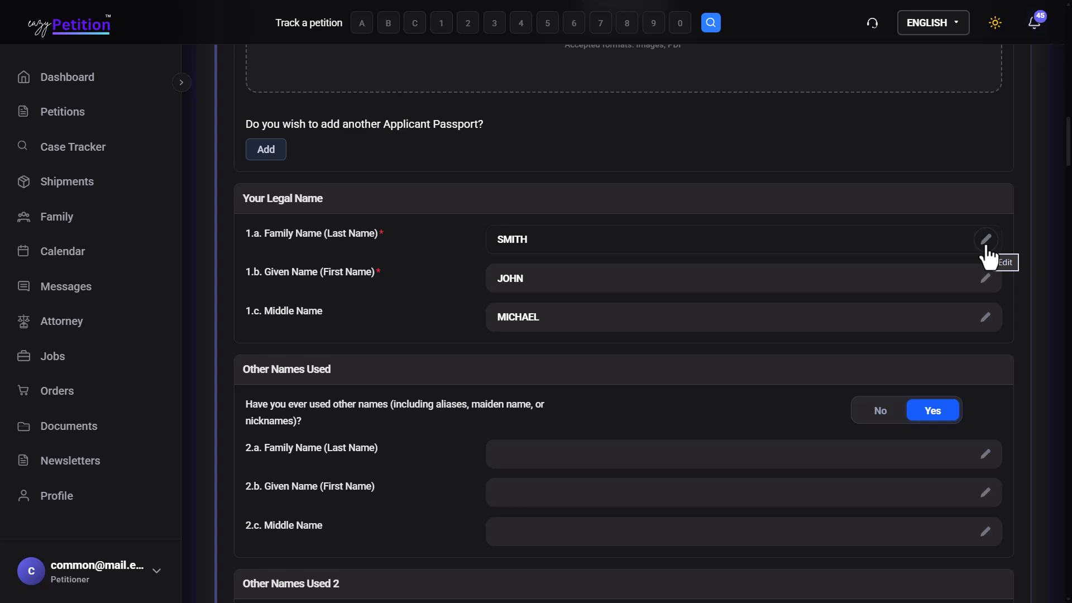
pyautogui.click(986, 245)
pyautogui.click(962, 245)
pyautogui.scroll(-20, 965, 256)
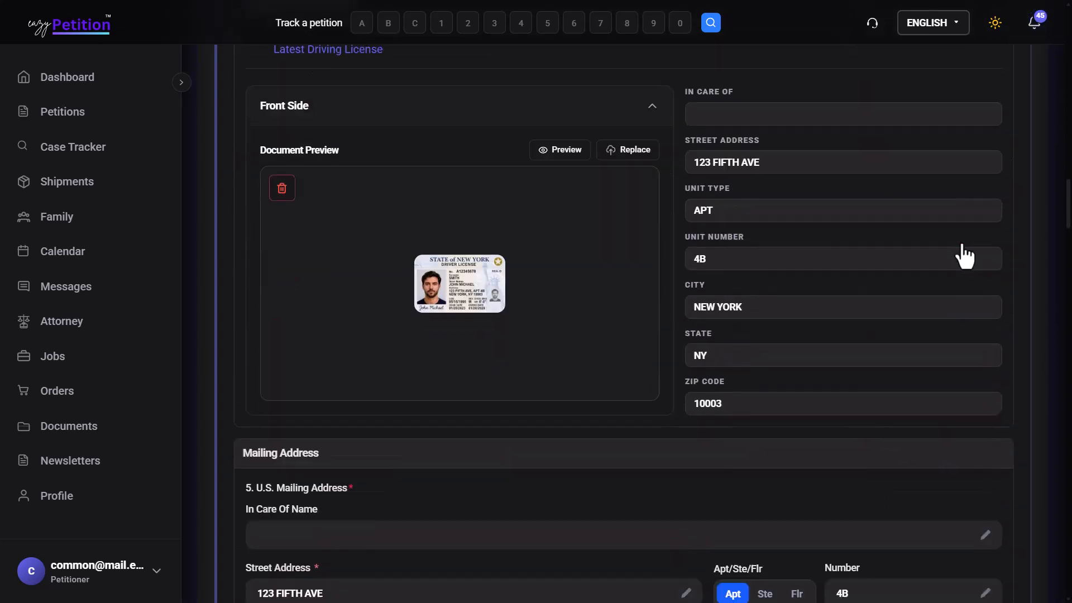
pyautogui.scroll(-20, 965, 256)
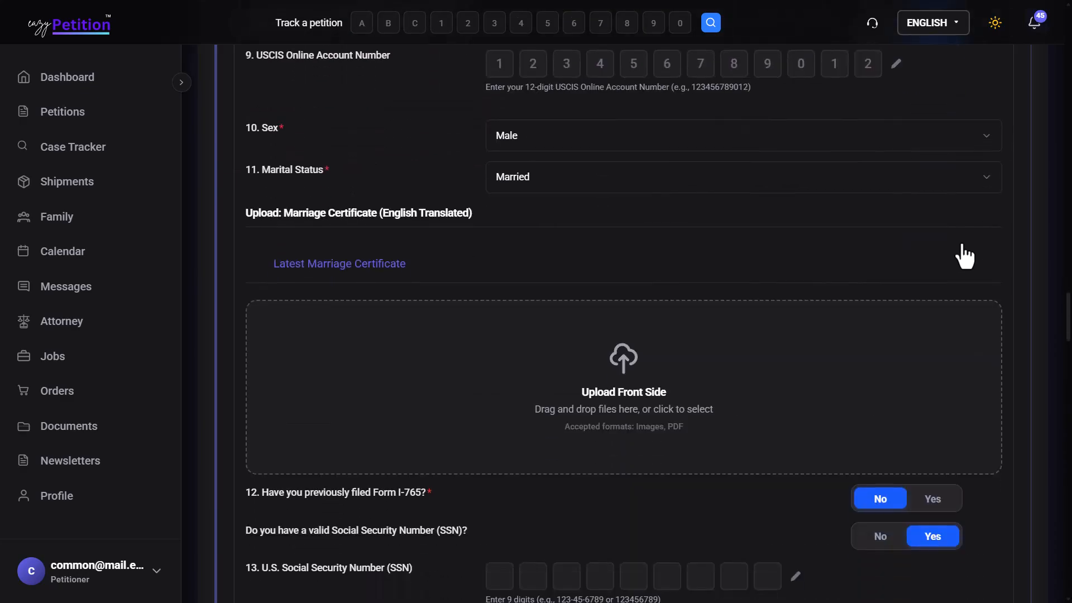
pyautogui.scroll(-20, 965, 256)
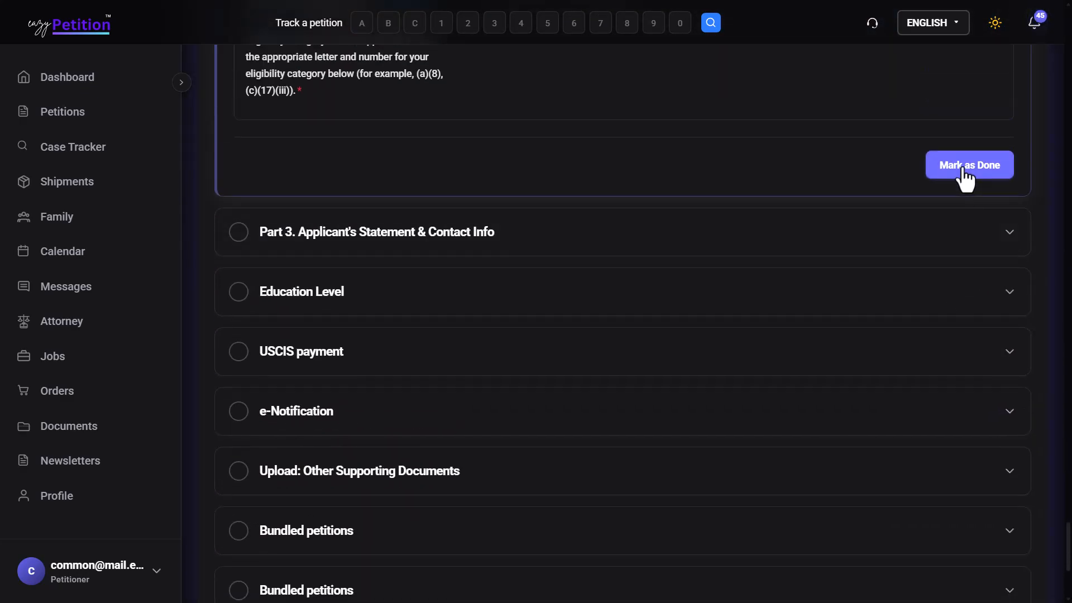
pyautogui.click(965, 166)
pyautogui.scroll(-13, 964, 177)
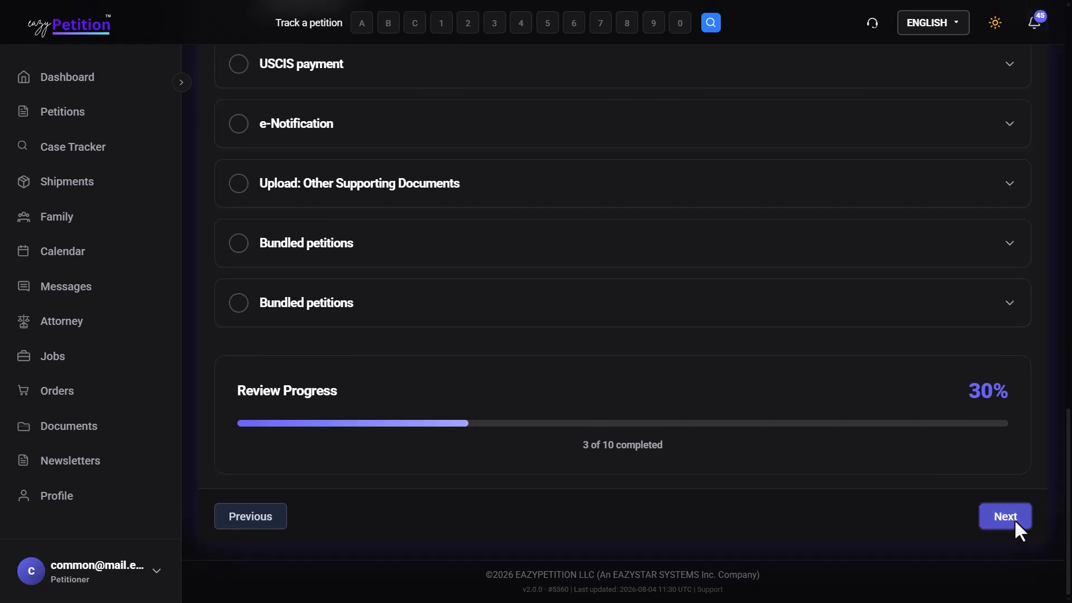
pyautogui.click(1014, 520)
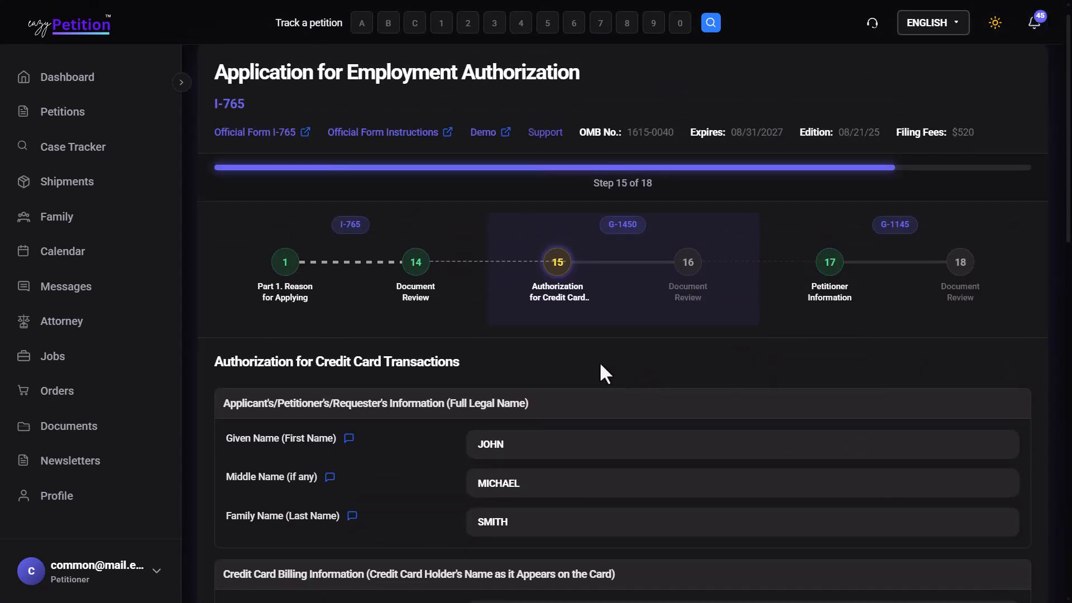
# Step: Mark the G-1450 credit card authorization review as done
pyautogui.scroll(-6, 601, 364)
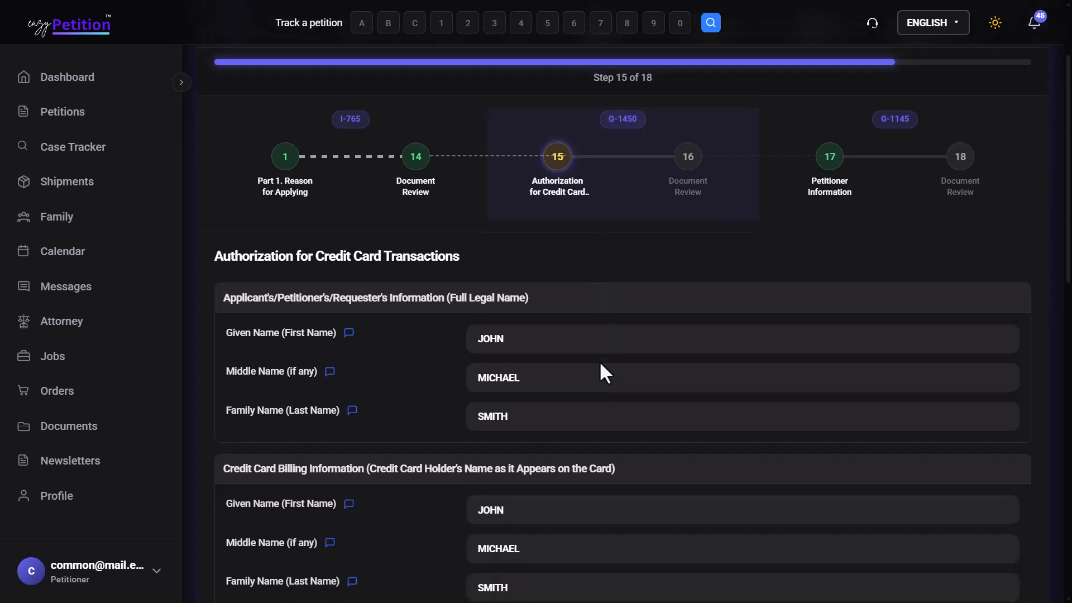
pyautogui.scroll(3, 600, 372)
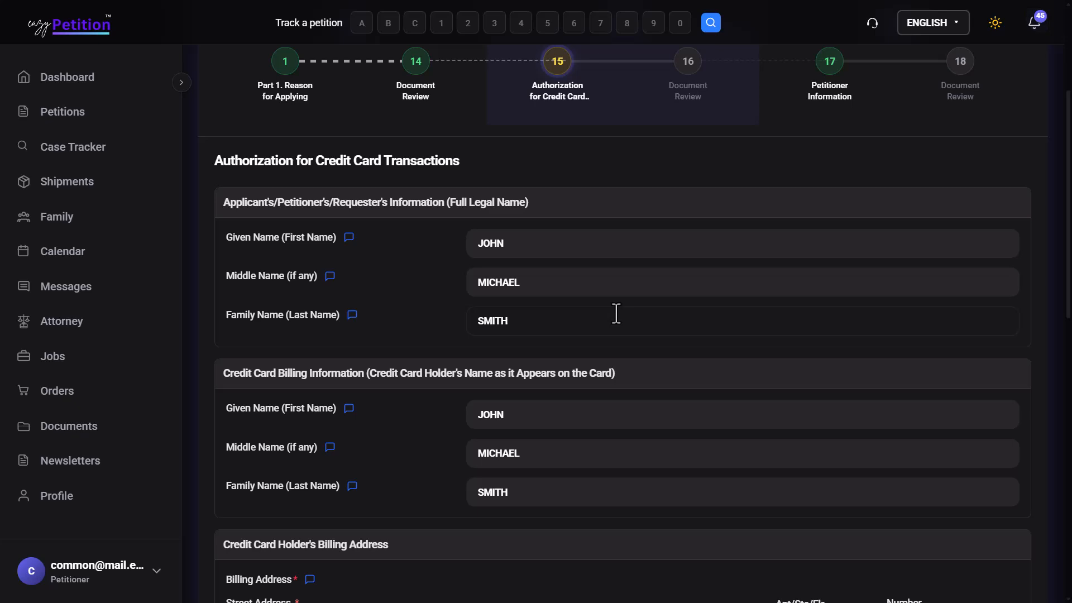
pyautogui.scroll(-12, 617, 313)
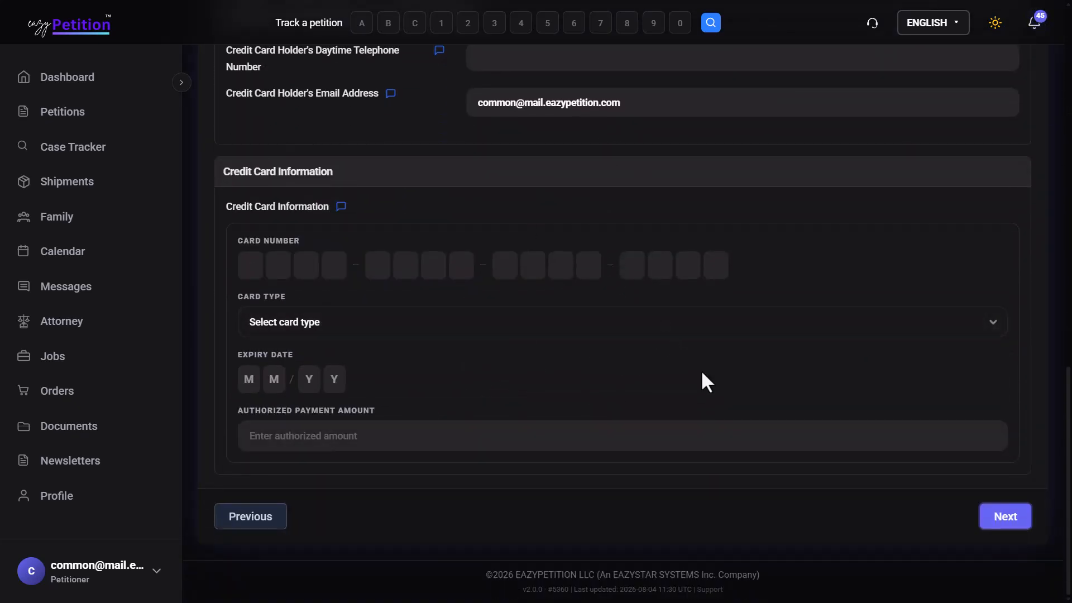
pyautogui.click(1020, 523)
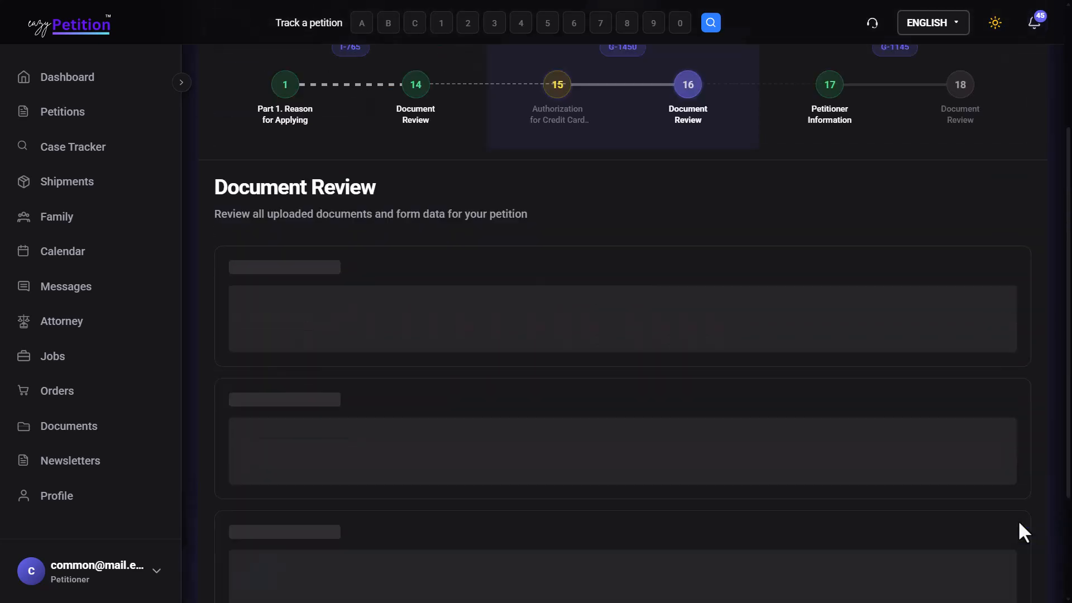
pyautogui.scroll(-12, 1017, 521)
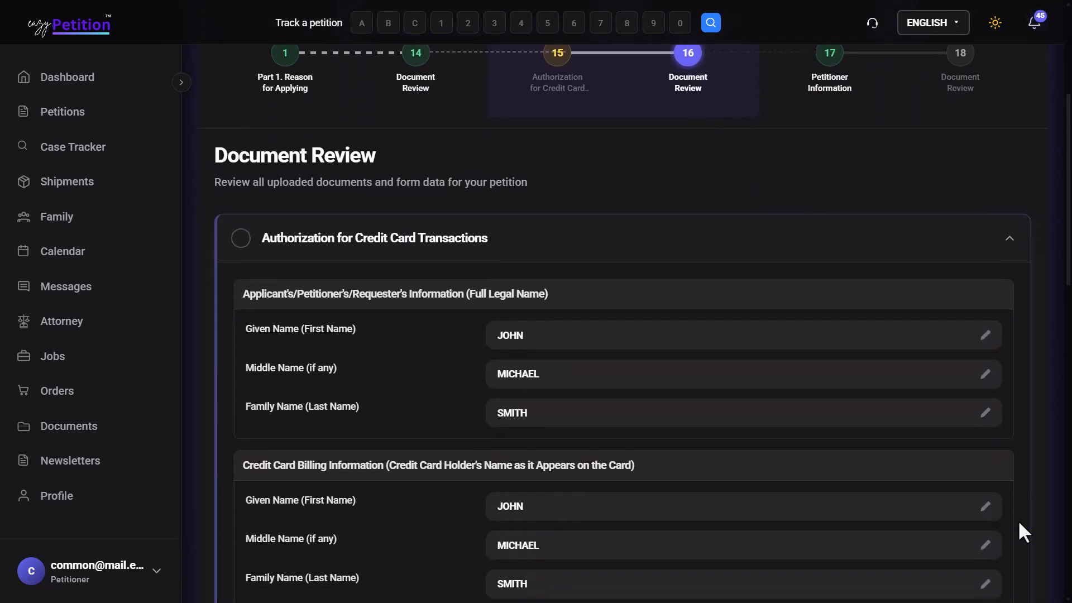
pyautogui.scroll(-5, 1015, 522)
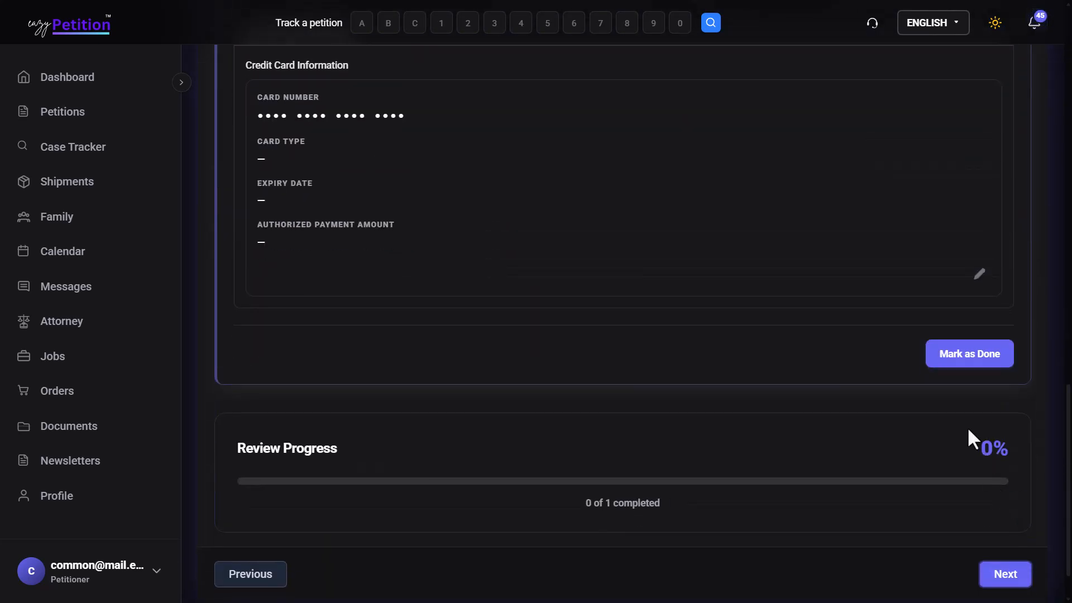
pyautogui.click(946, 362)
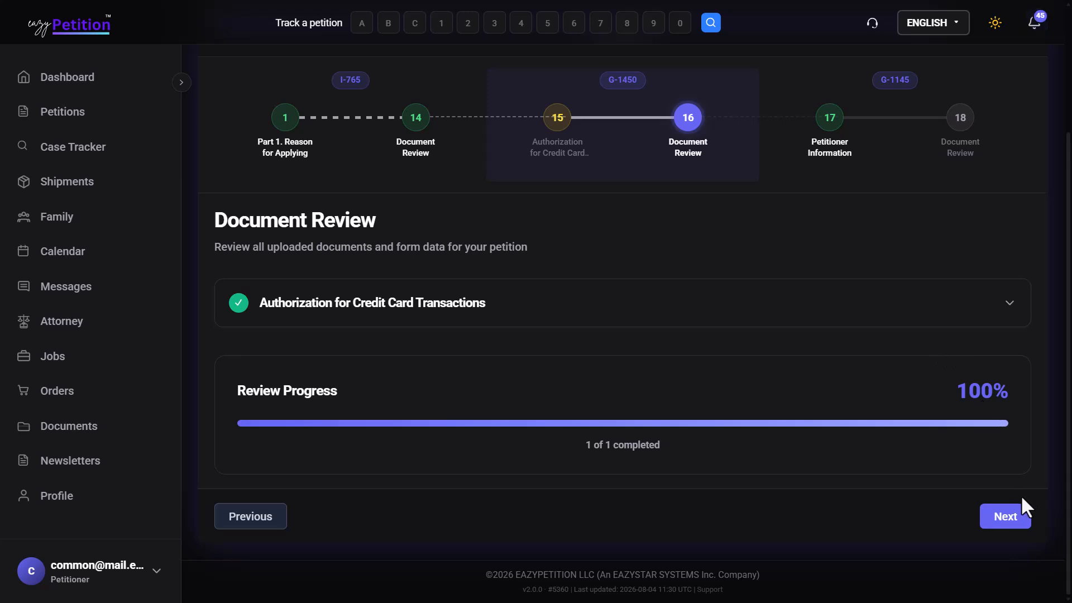
# Step: Mark the G-1145 Petitioner Information as reviewed, bringing review progress to 100%
pyautogui.click(1012, 513)
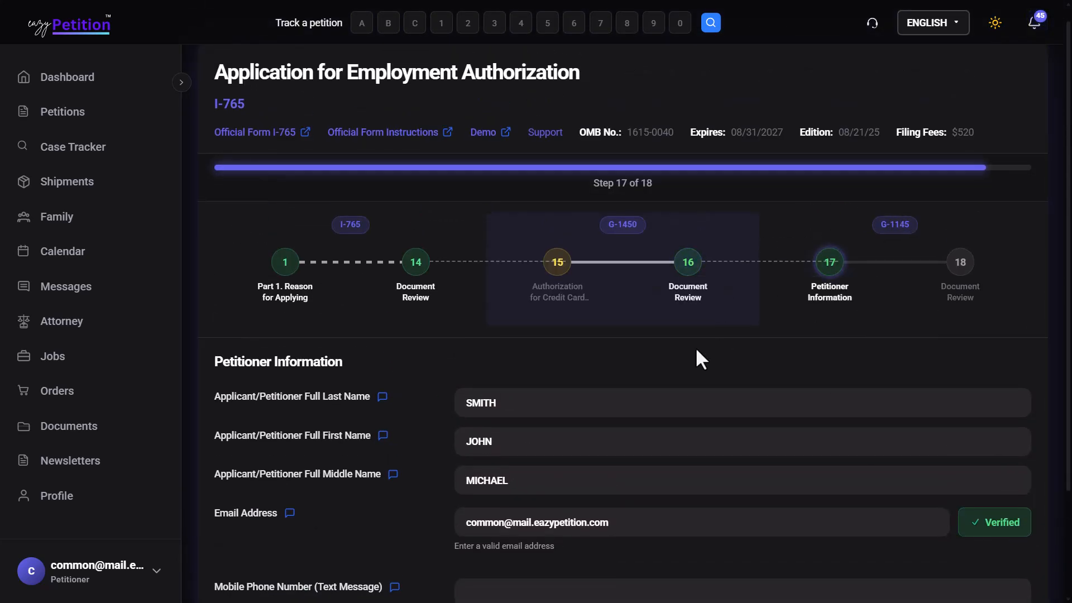
pyautogui.scroll(-2, 684, 360)
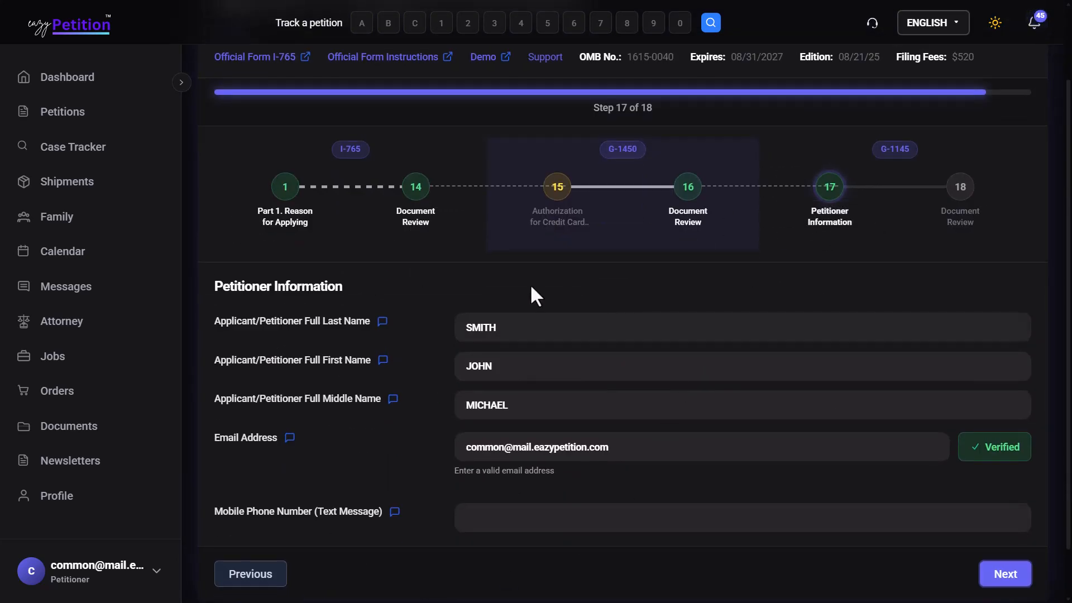
pyautogui.click(1006, 575)
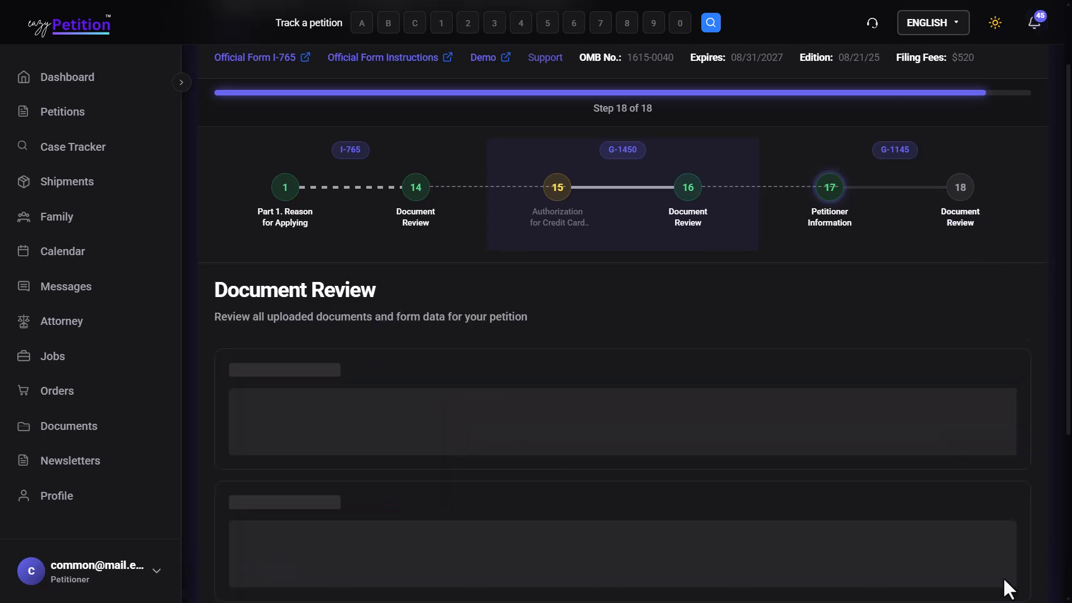
pyautogui.scroll(-5, 944, 581)
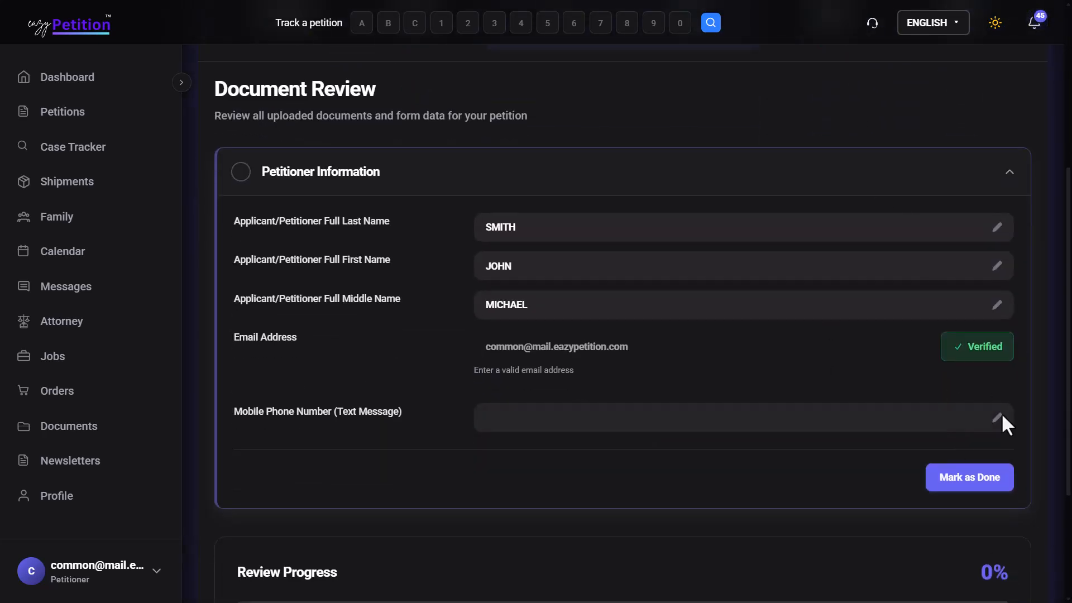
pyautogui.click(1000, 478)
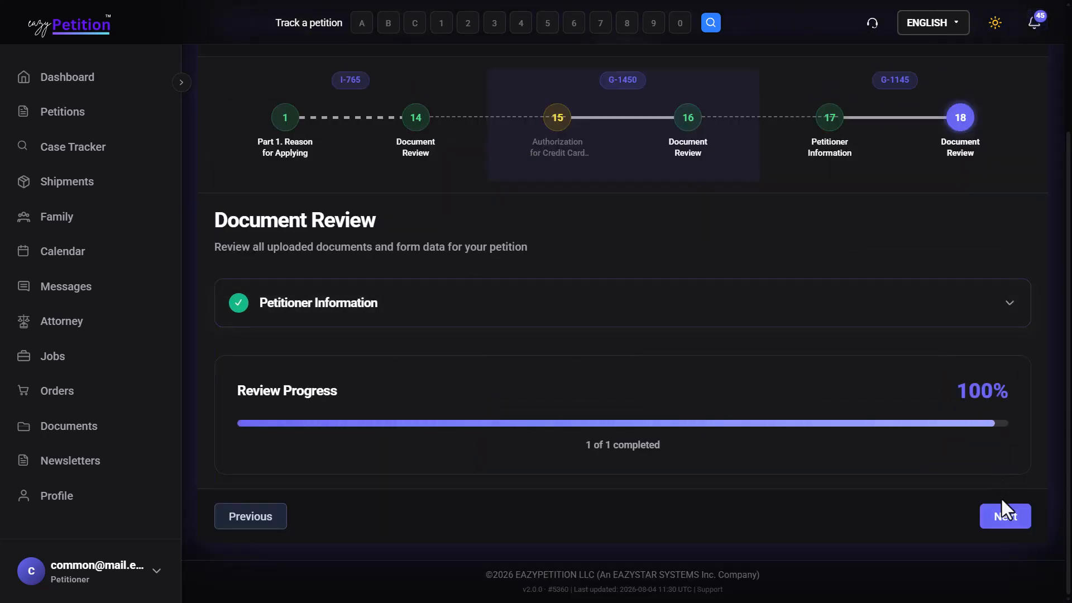
pyautogui.click(1007, 525)
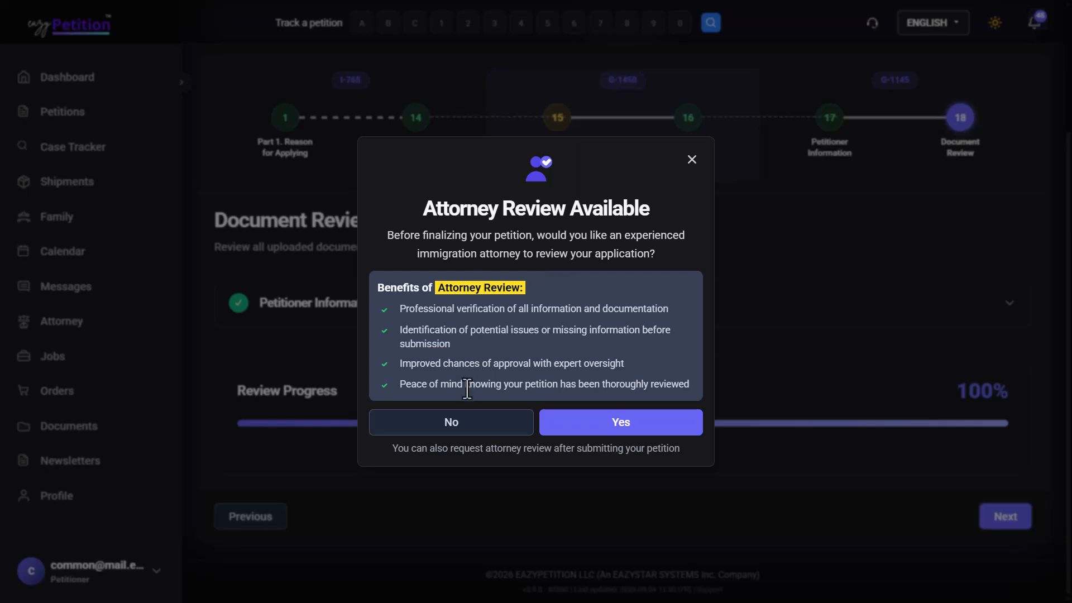
# Step: Decline attorney review and the shipping label, opting to ship the petition yourself
pyautogui.click(490, 425)
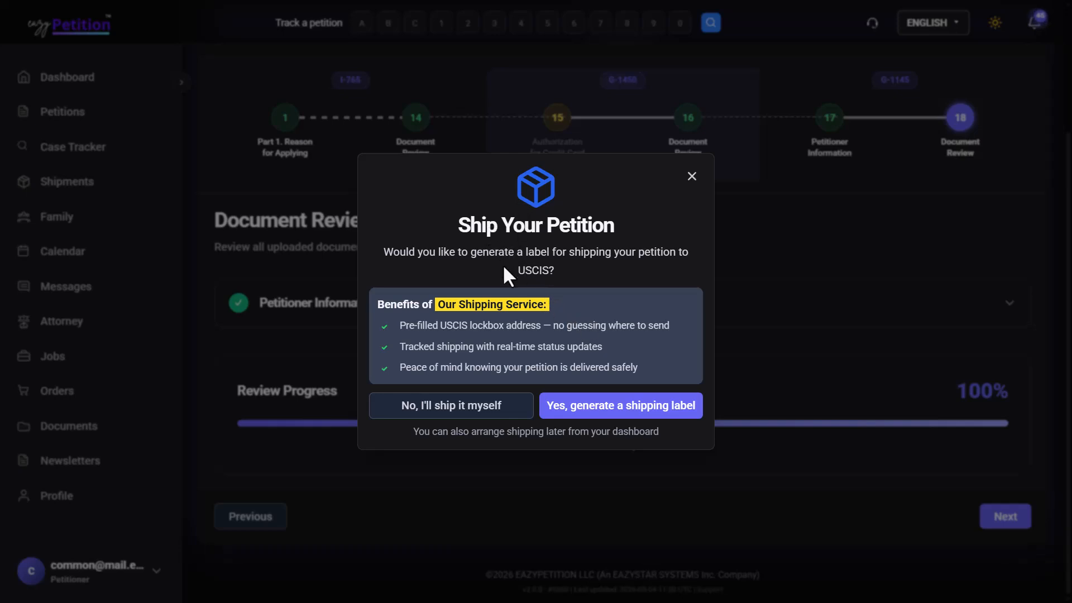
pyautogui.click(436, 414)
pyautogui.click(640, 422)
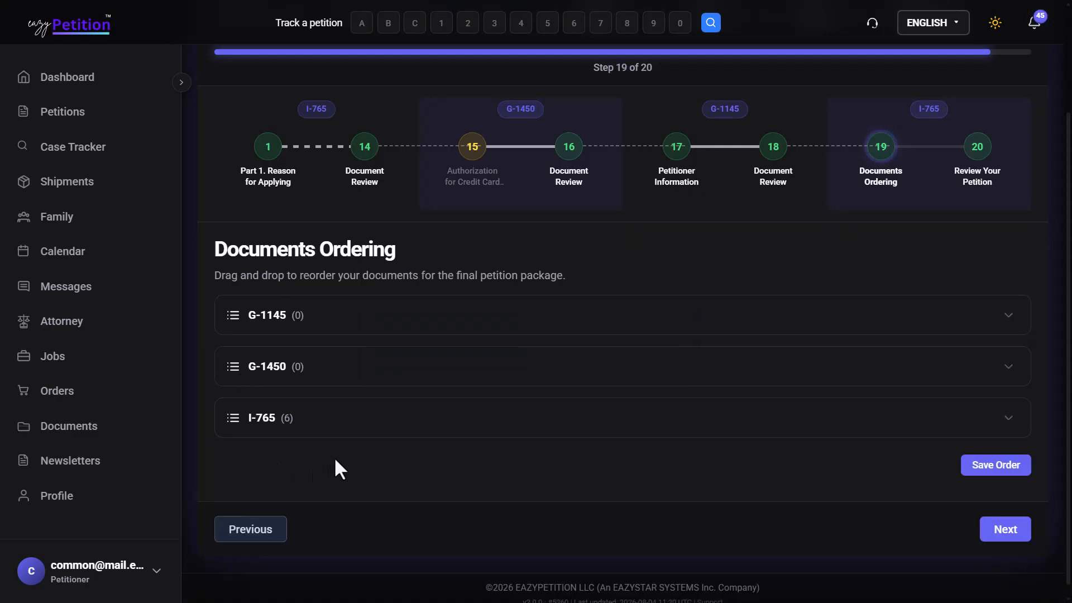
# Step: Move Passport to first place among the six I-765 documents and save the order
pyautogui.click(354, 425)
pyautogui.click(354, 426)
pyautogui.click(422, 430)
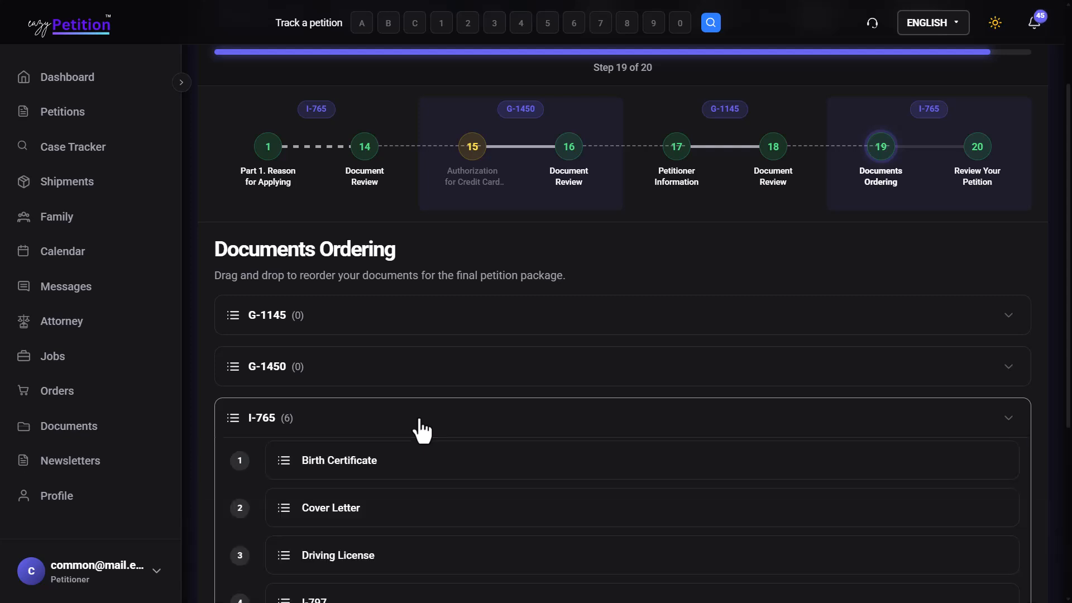
pyautogui.scroll(-5, 419, 431)
pyautogui.moveTo(419, 416); pyautogui.dragTo(448, 180)
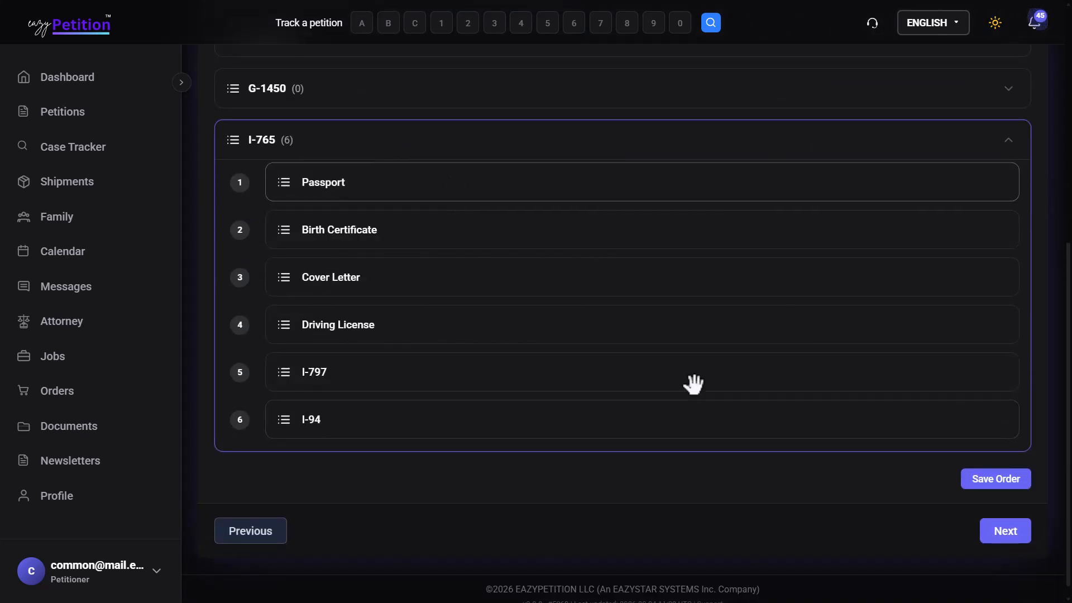
pyautogui.click(978, 479)
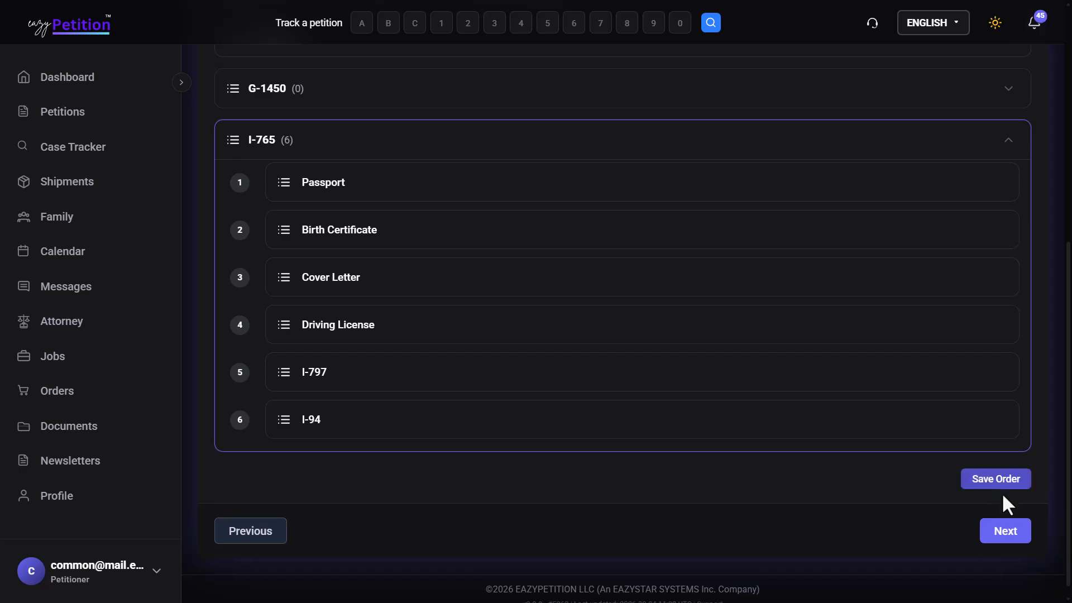
pyautogui.click(1022, 530)
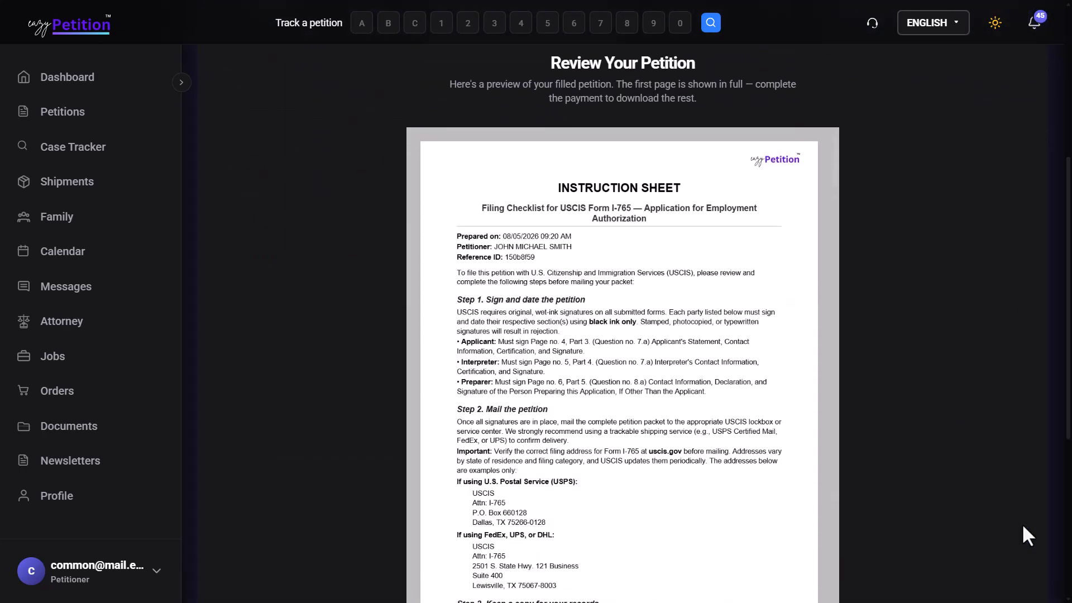
# Step: Pay for the petition, then download the filled petition PDF from the success page
pyautogui.scroll(4, 1022, 524)
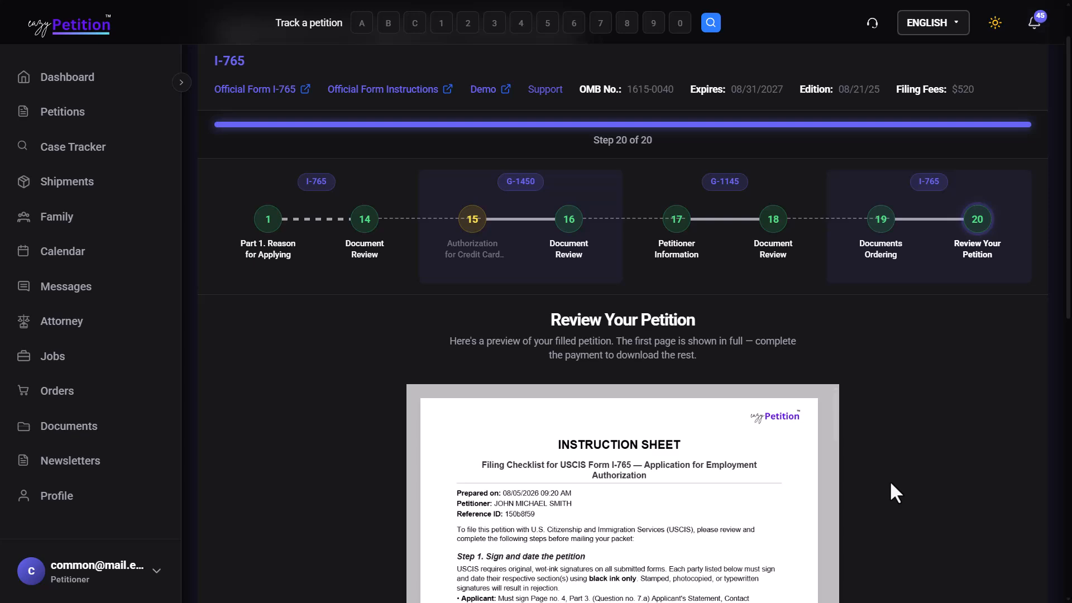
pyautogui.scroll(-10, 890, 480)
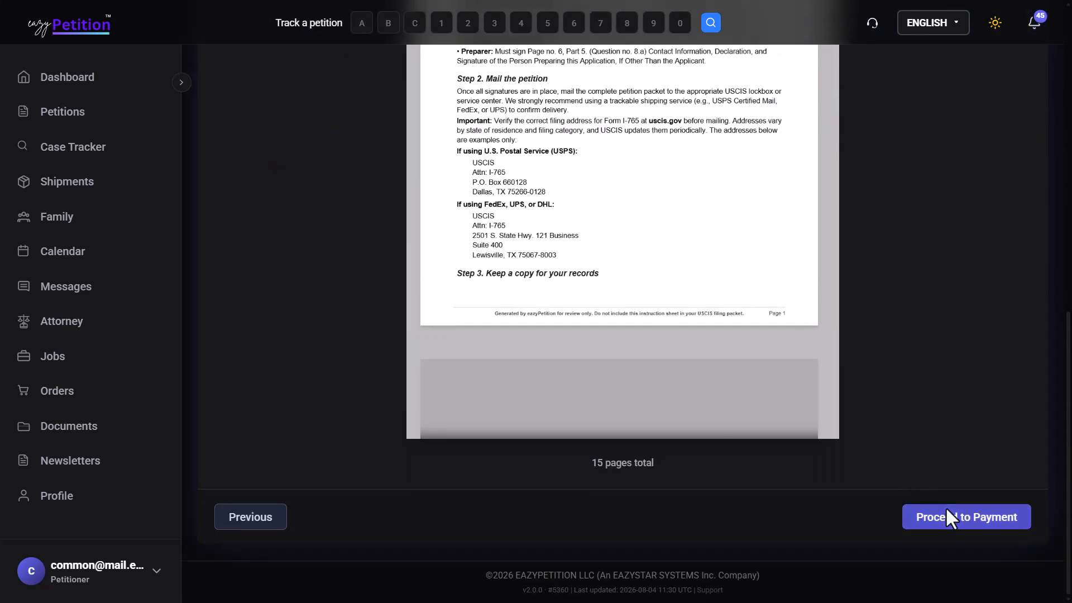
pyautogui.click(948, 517)
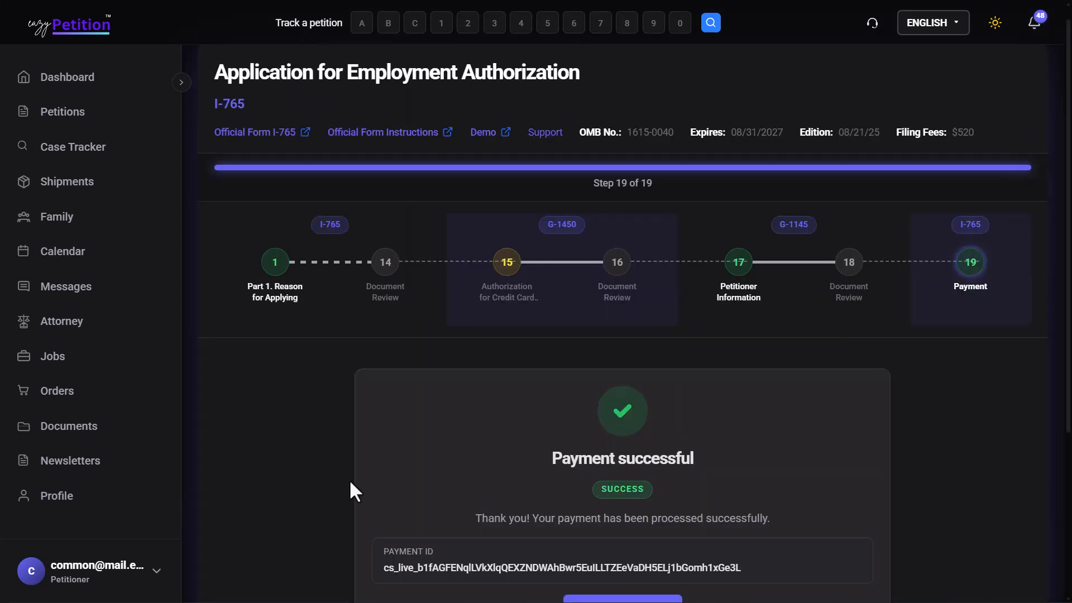
pyautogui.scroll(-3, 349, 480)
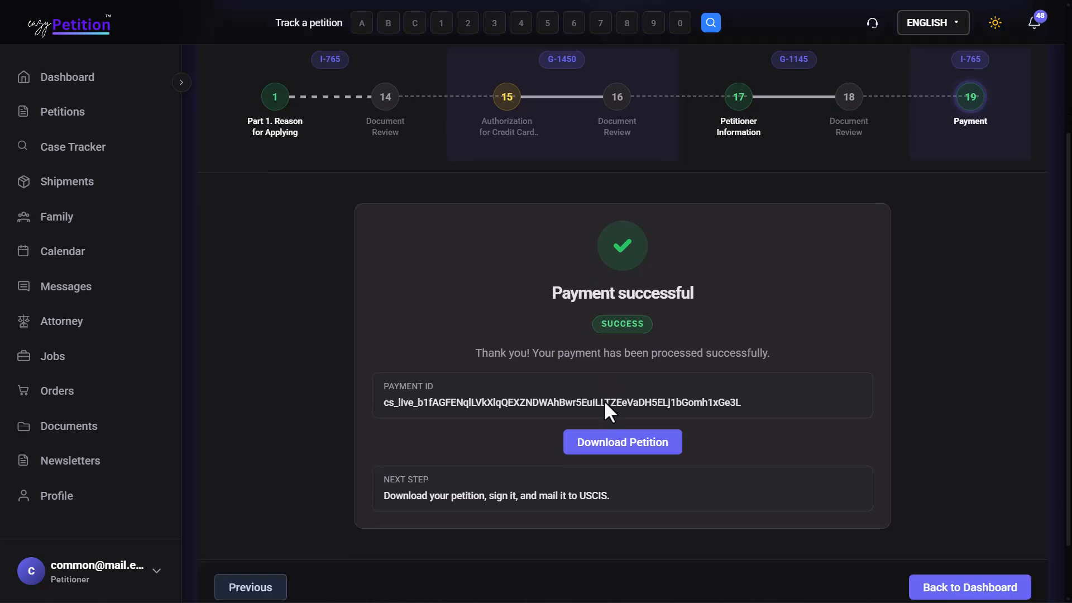
pyautogui.scroll(-1, 604, 400)
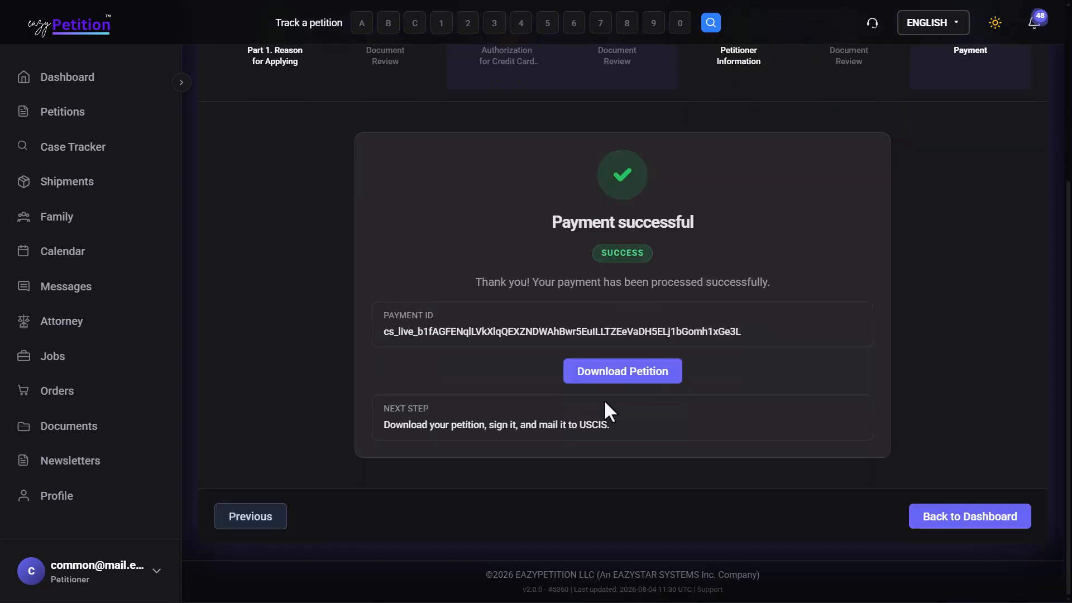
pyautogui.click(651, 383)
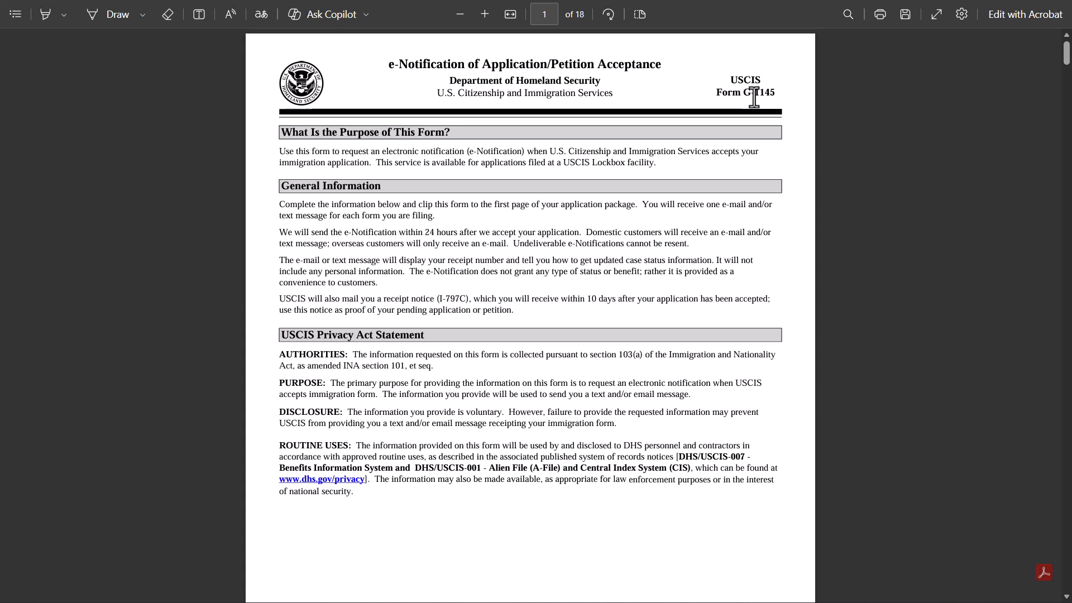
# Step: Scroll the petition PDF from the G-1145 form to page 11, I-765 Part 5
pyautogui.scroll(-5, 754, 98)
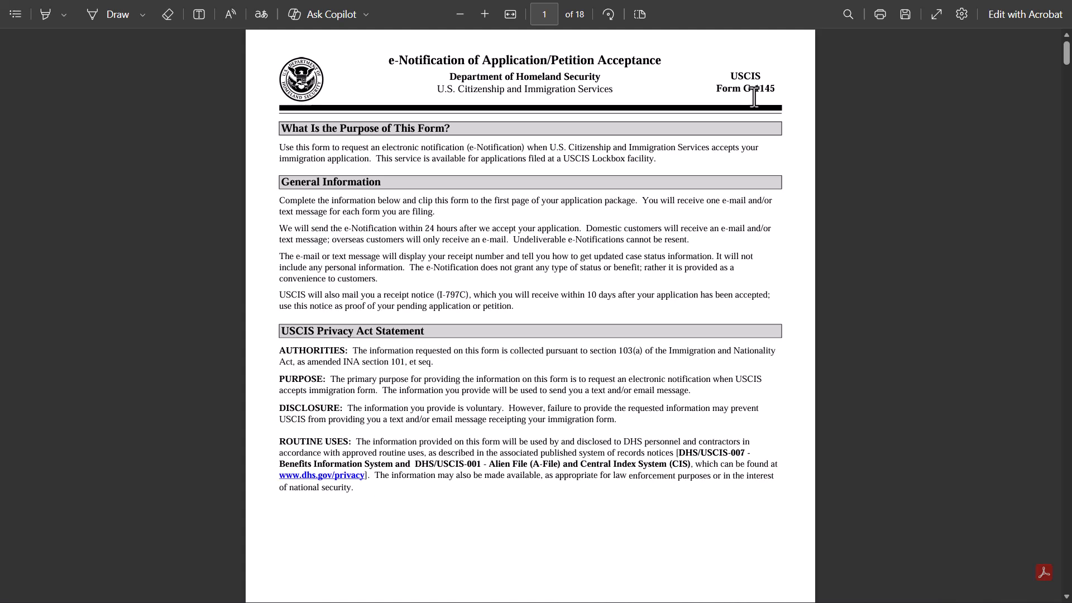
pyautogui.scroll(-1, 754, 98)
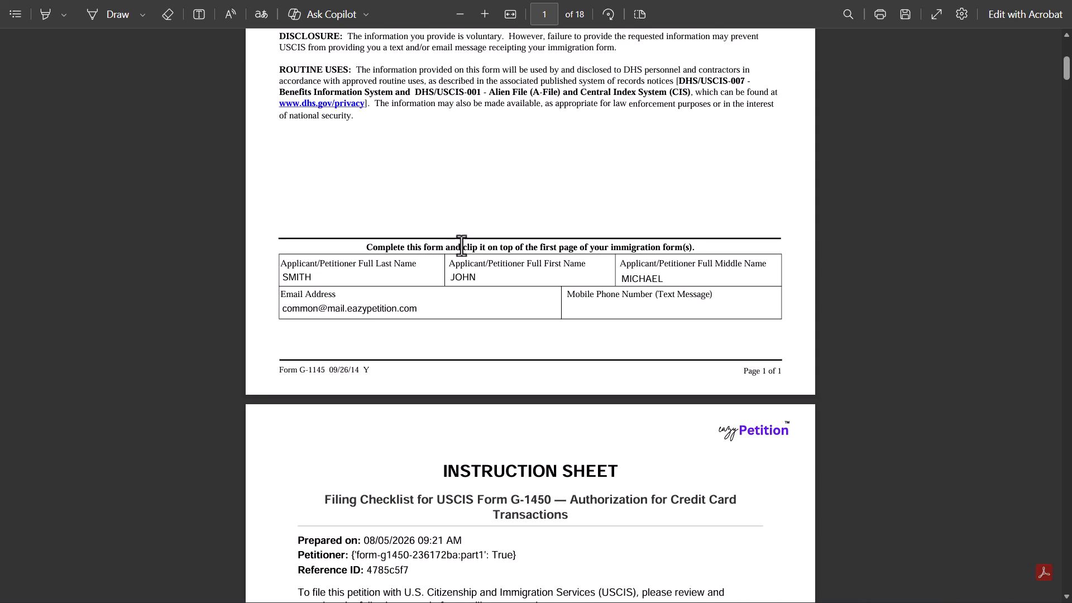
pyautogui.scroll(-5, 473, 223)
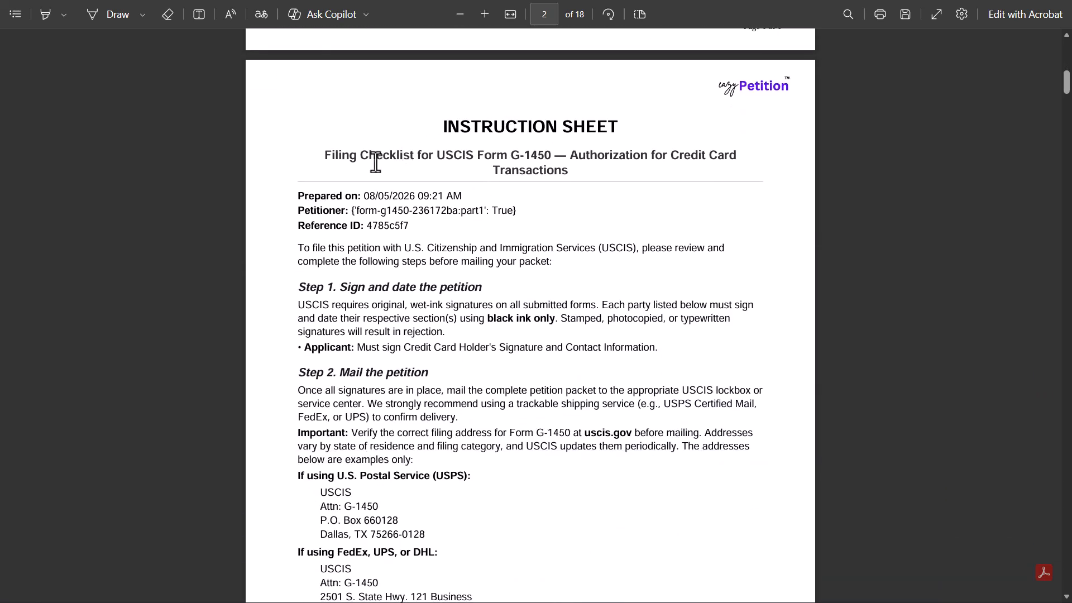
pyautogui.scroll(-9, 528, 155)
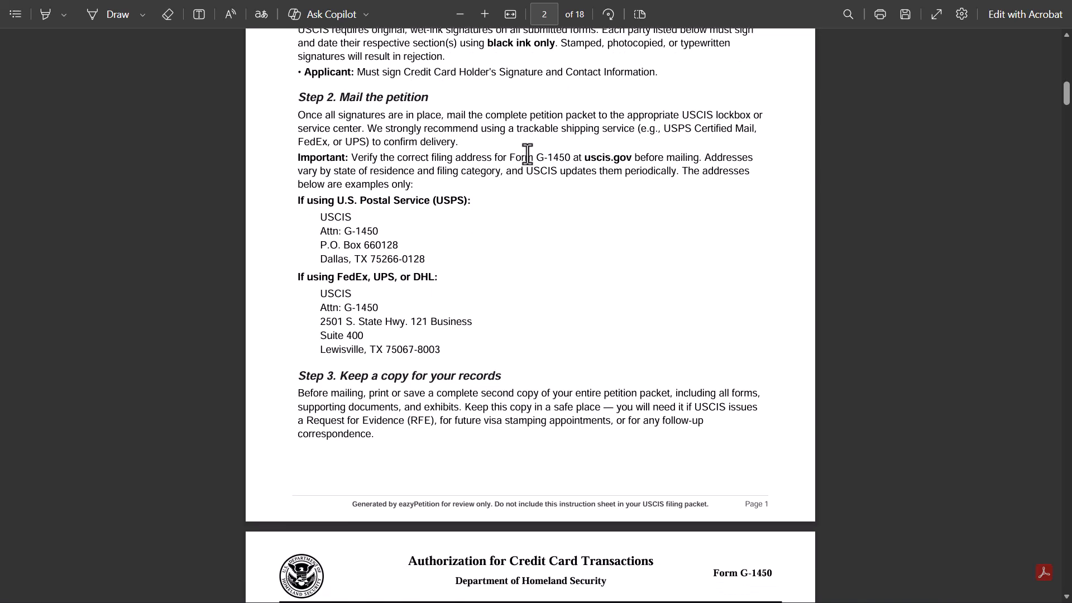
pyautogui.scroll(-3, 527, 155)
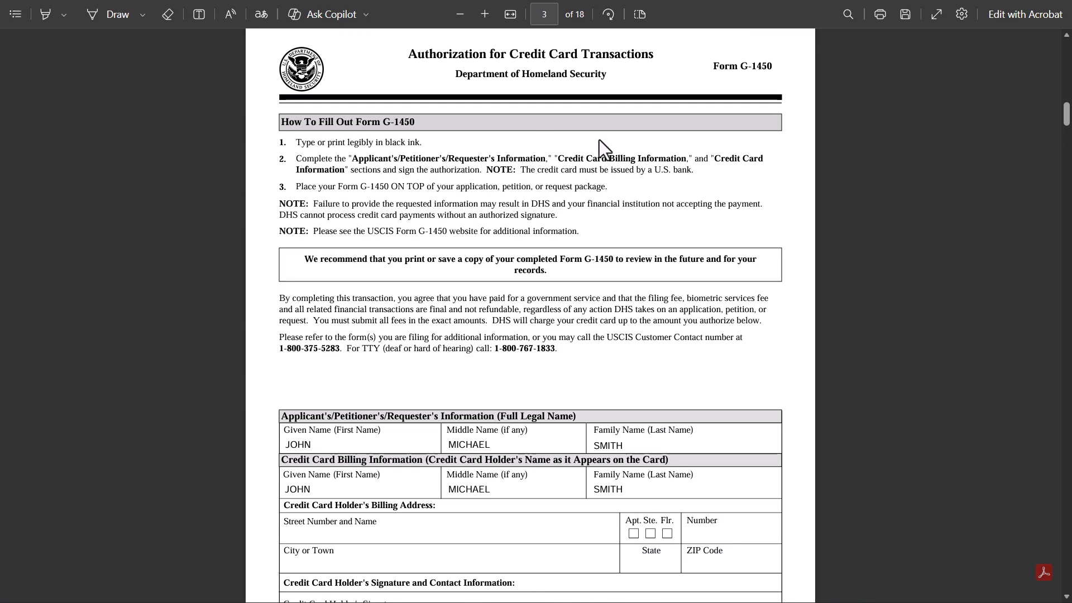
pyautogui.scroll(-12, 627, 161)
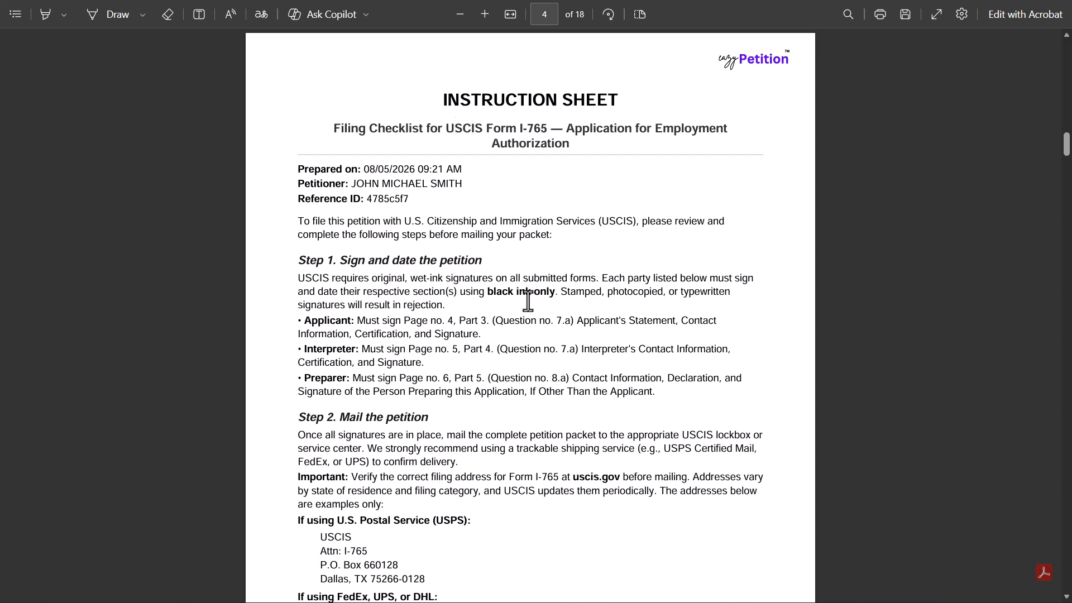
pyautogui.scroll(-9, 528, 302)
pyautogui.scroll(-16, 528, 302)
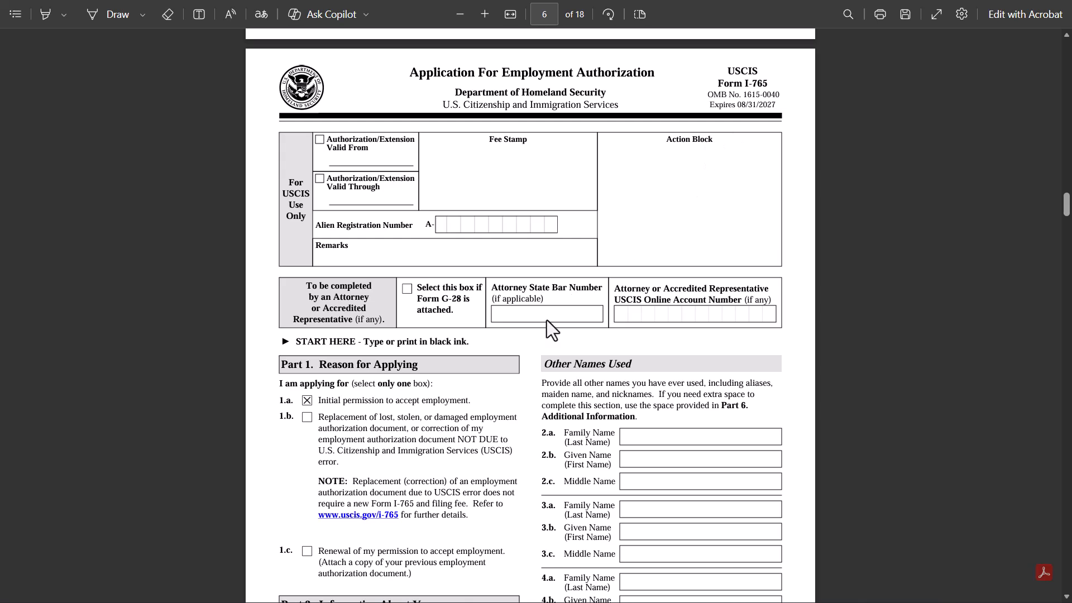
pyautogui.scroll(-18, 548, 320)
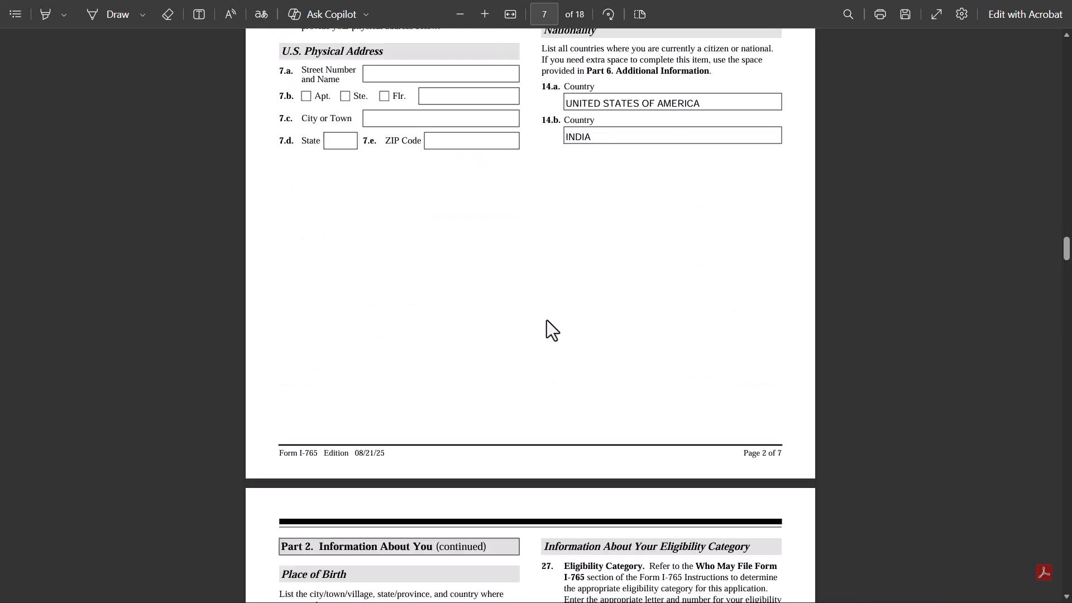
pyautogui.scroll(-5, 547, 320)
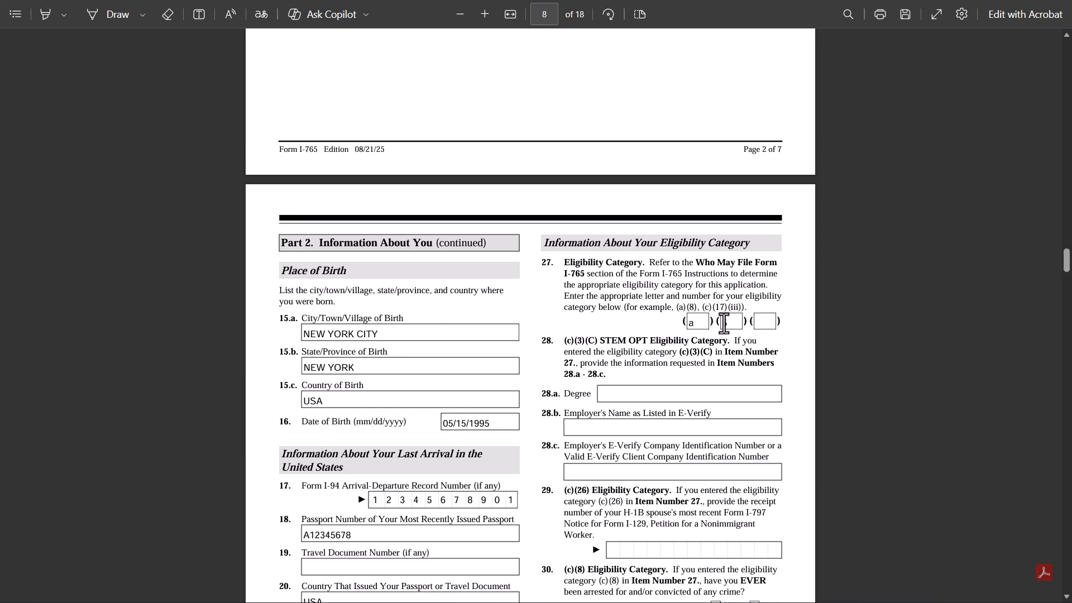
pyautogui.scroll(-9, 732, 327)
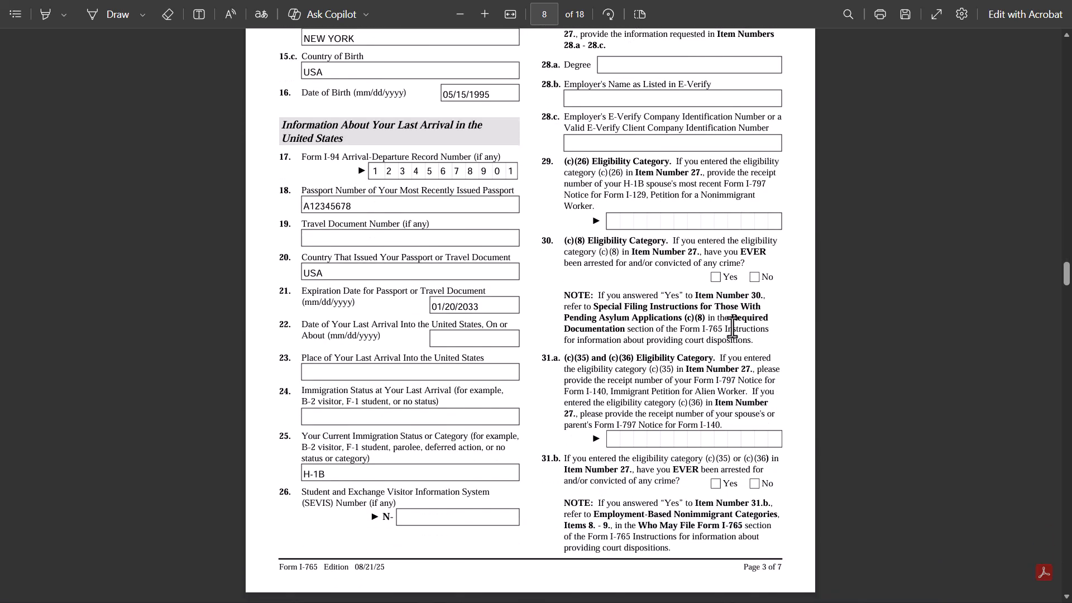
pyautogui.scroll(-5, 732, 327)
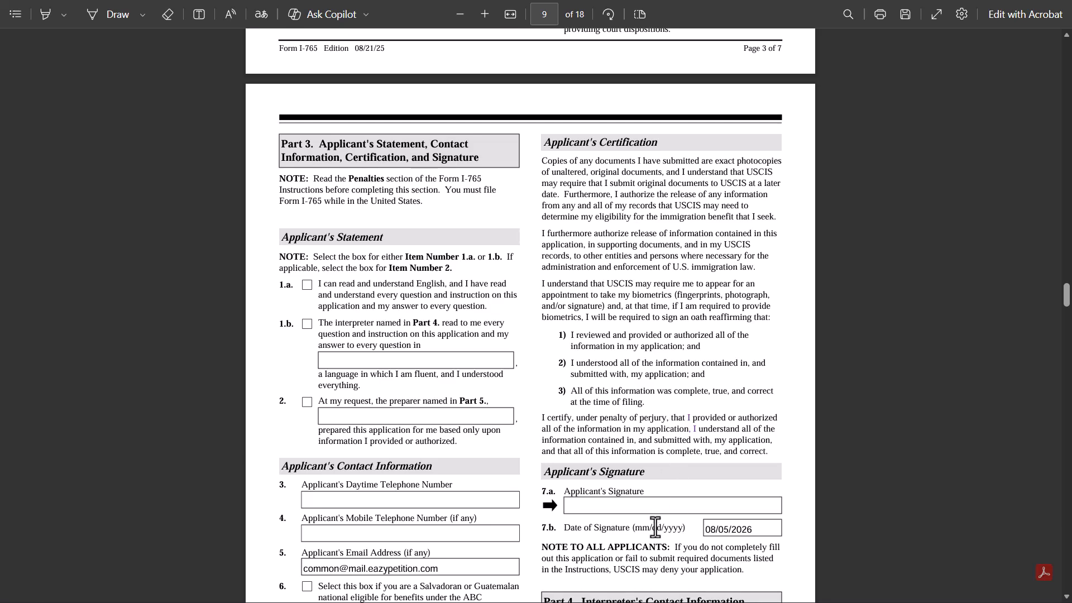
pyautogui.scroll(-3, 635, 506)
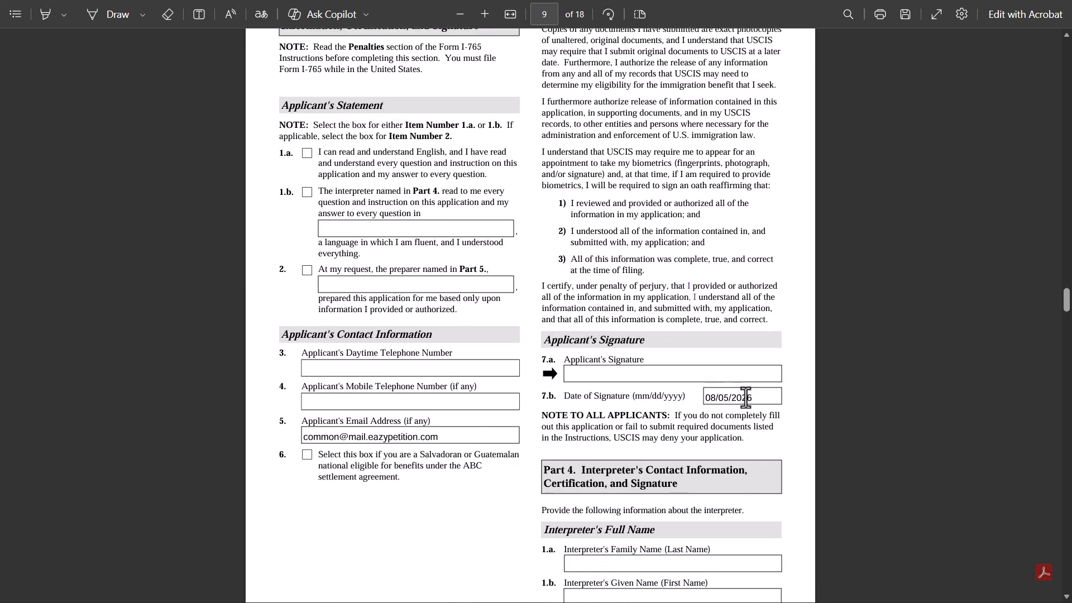
pyautogui.scroll(-15, 746, 398)
pyautogui.scroll(-8, 746, 398)
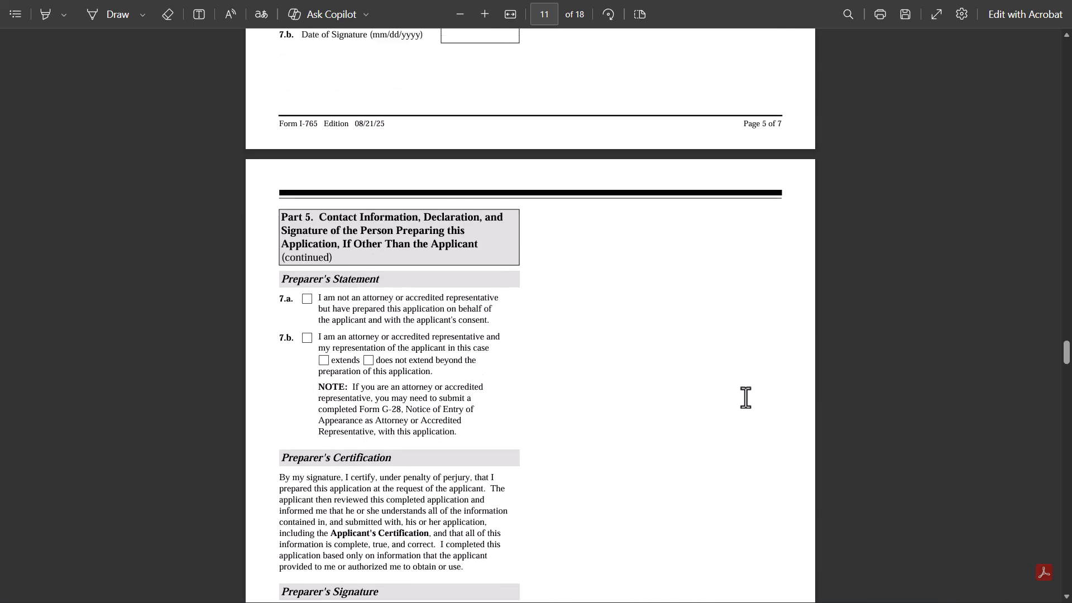
pyautogui.scroll(4, 746, 397)
pyautogui.scroll(-9, 434, 229)
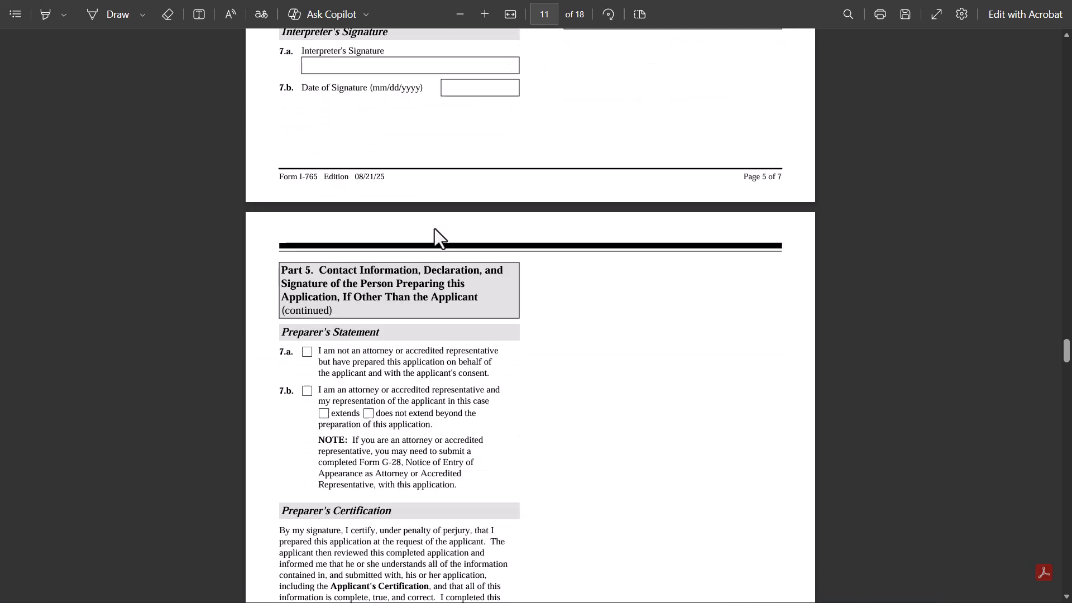